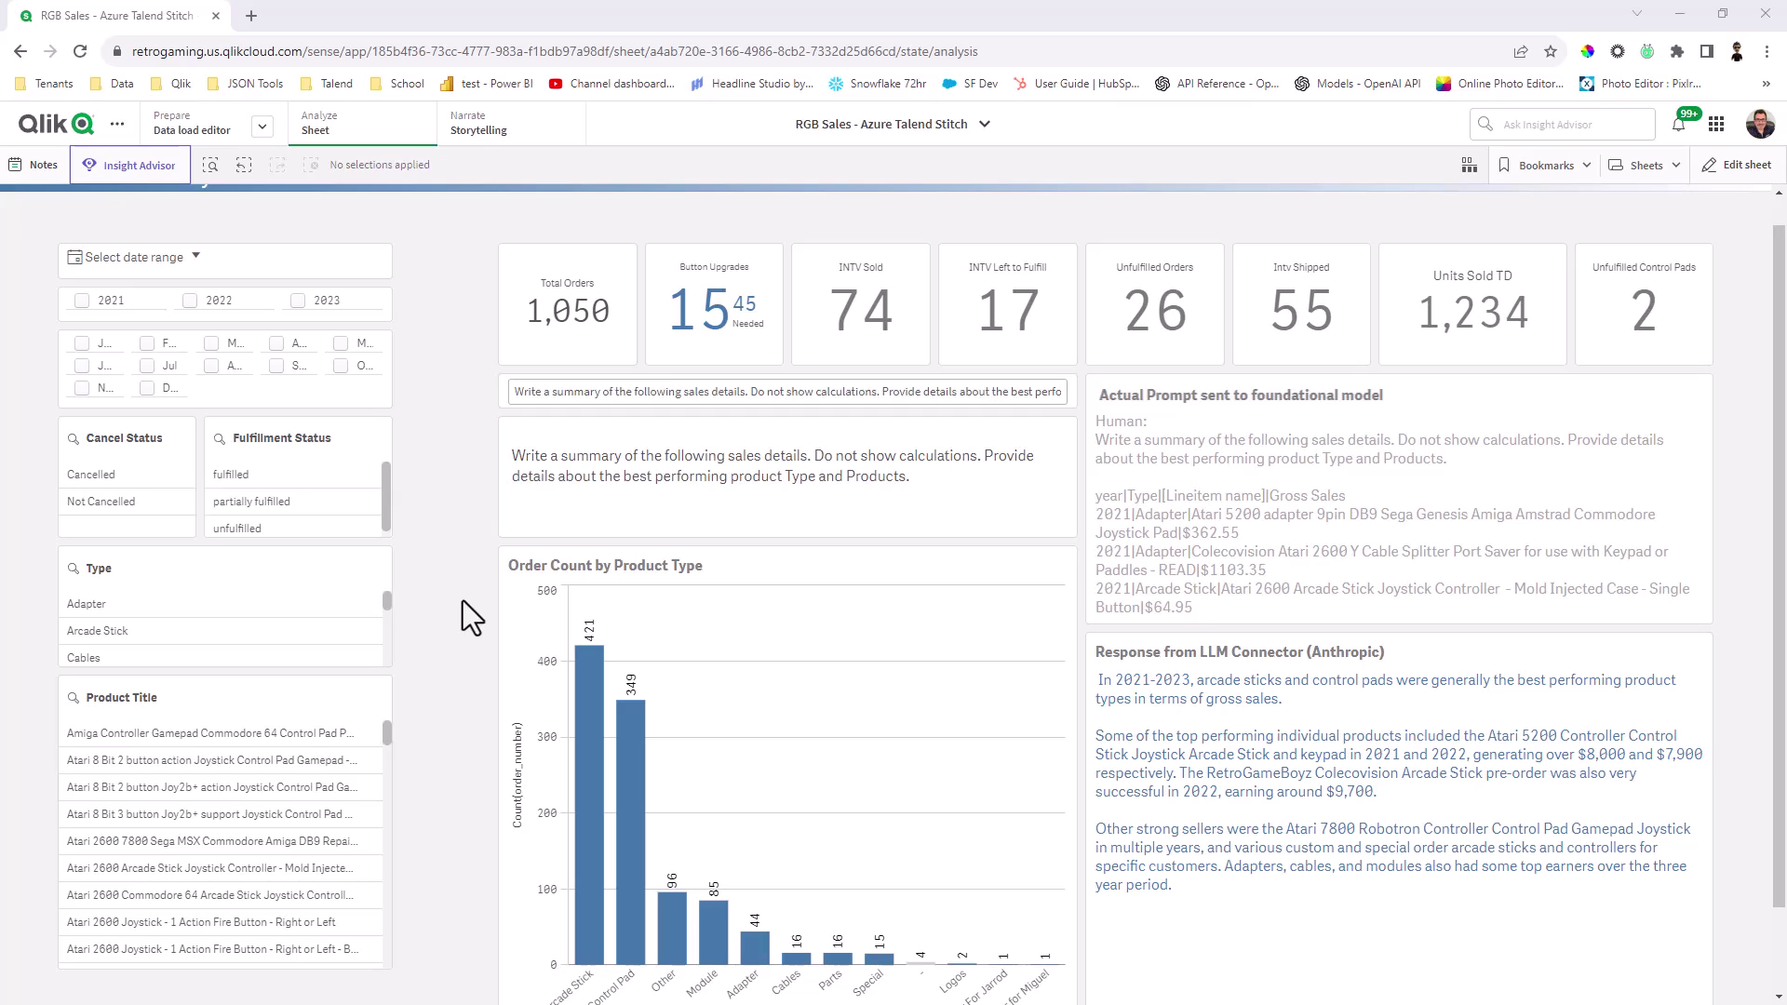
Step: Filter the years to 2022 and 2023 and the Fulfillment Status to fulfilled
click(202, 305)
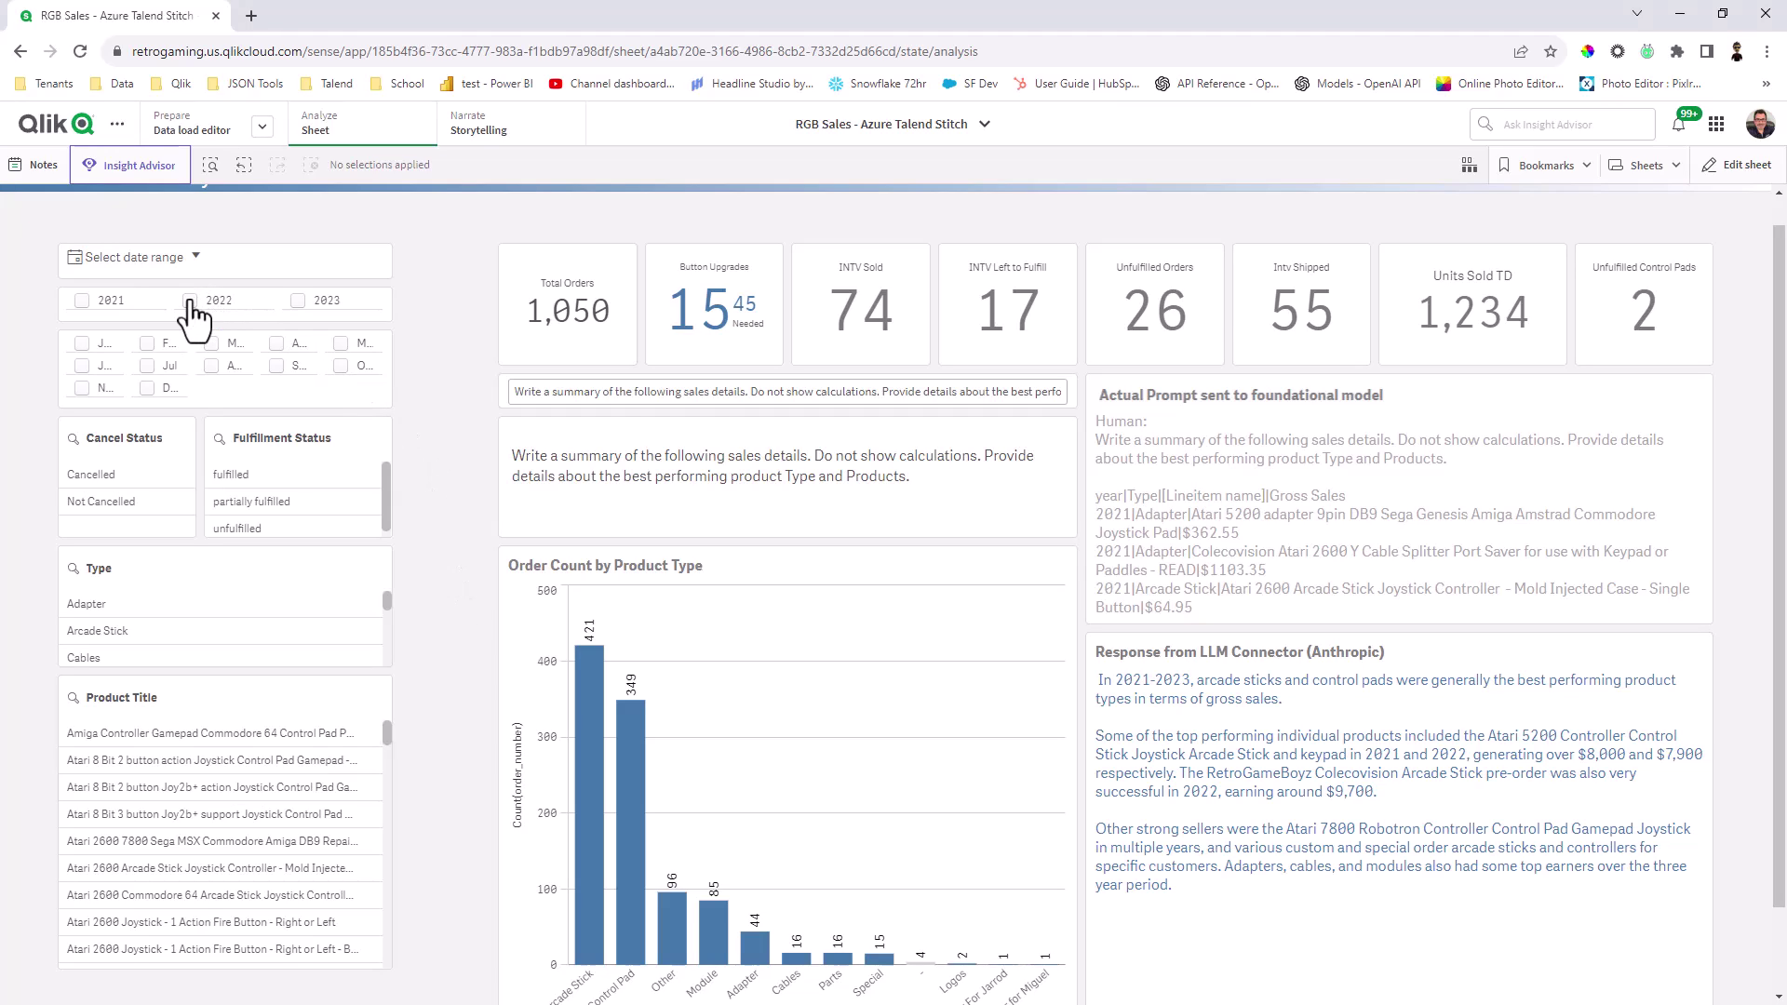
click(299, 302)
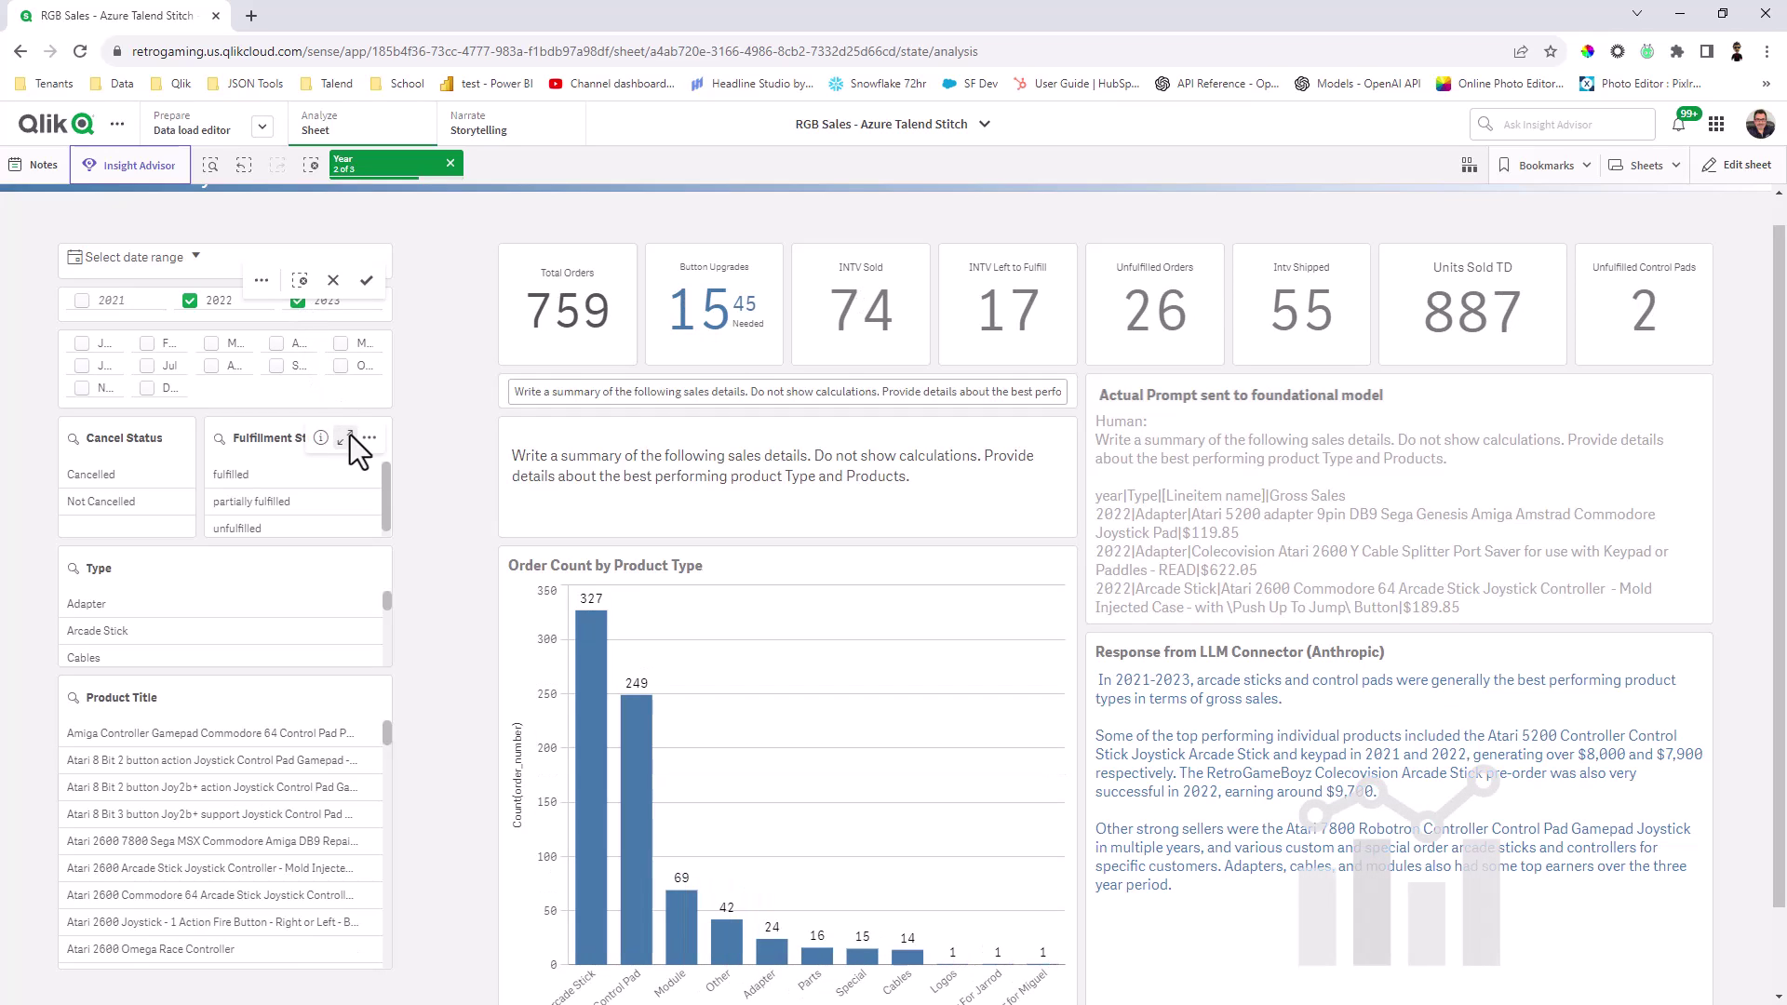
click(279, 475)
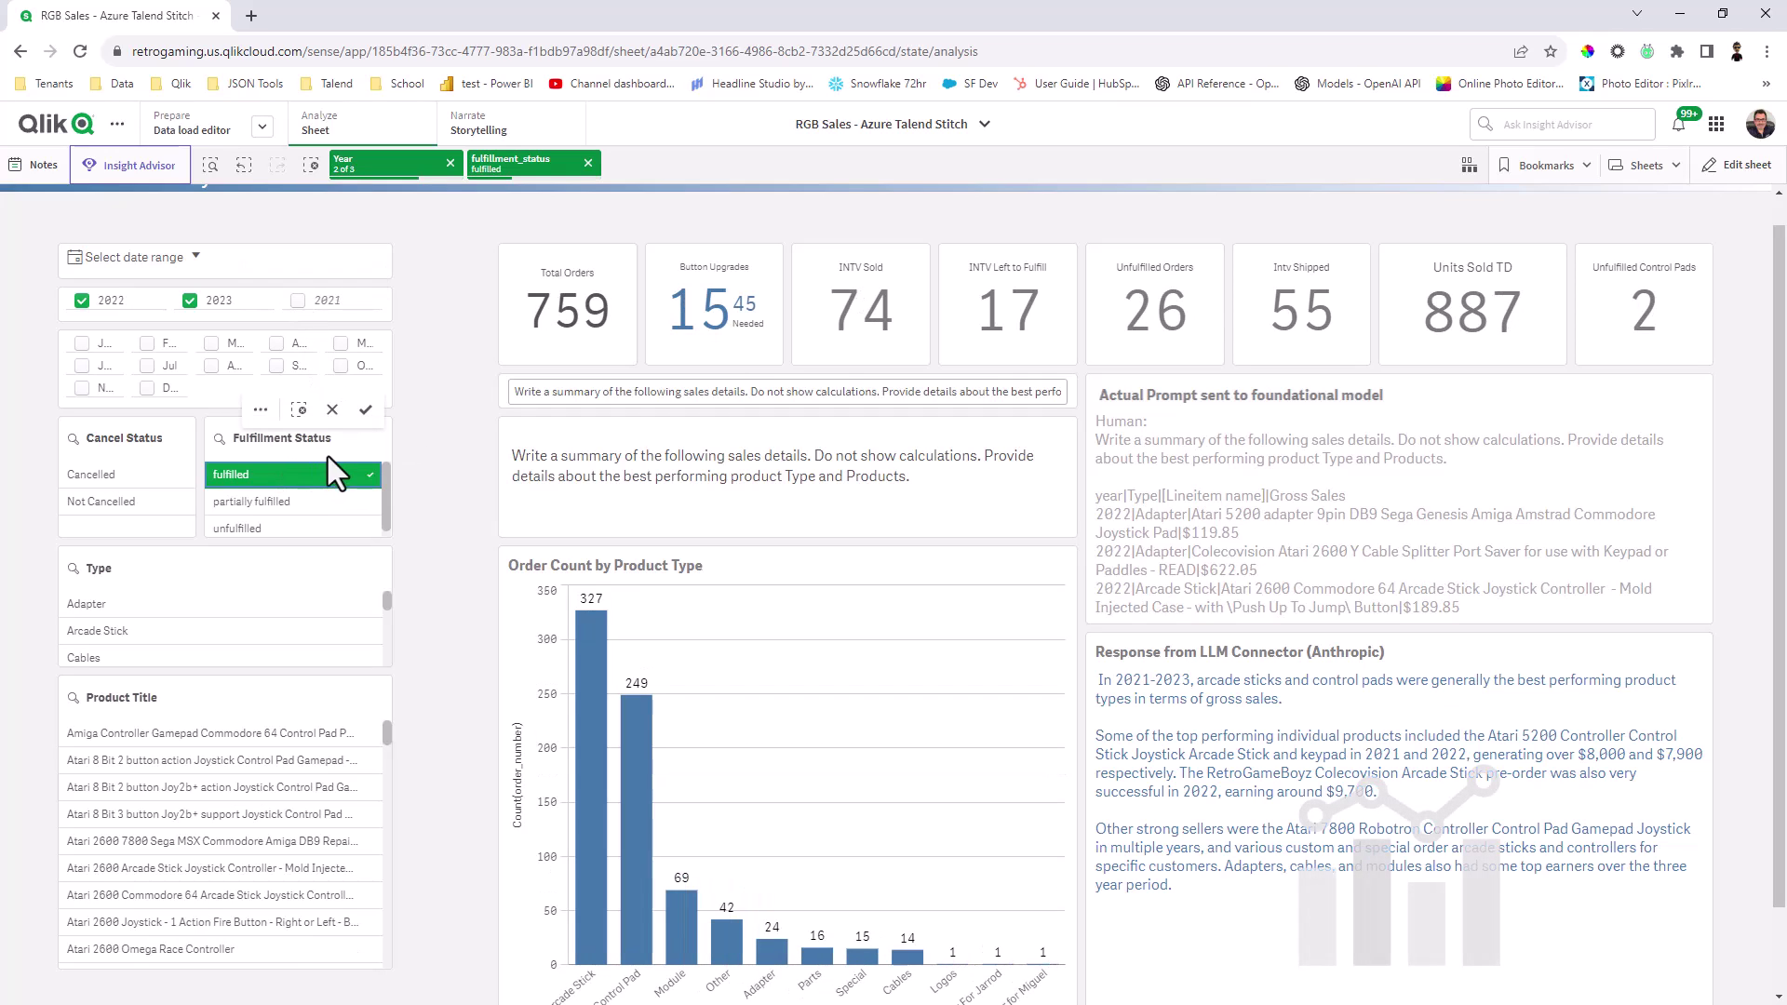
click(364, 410)
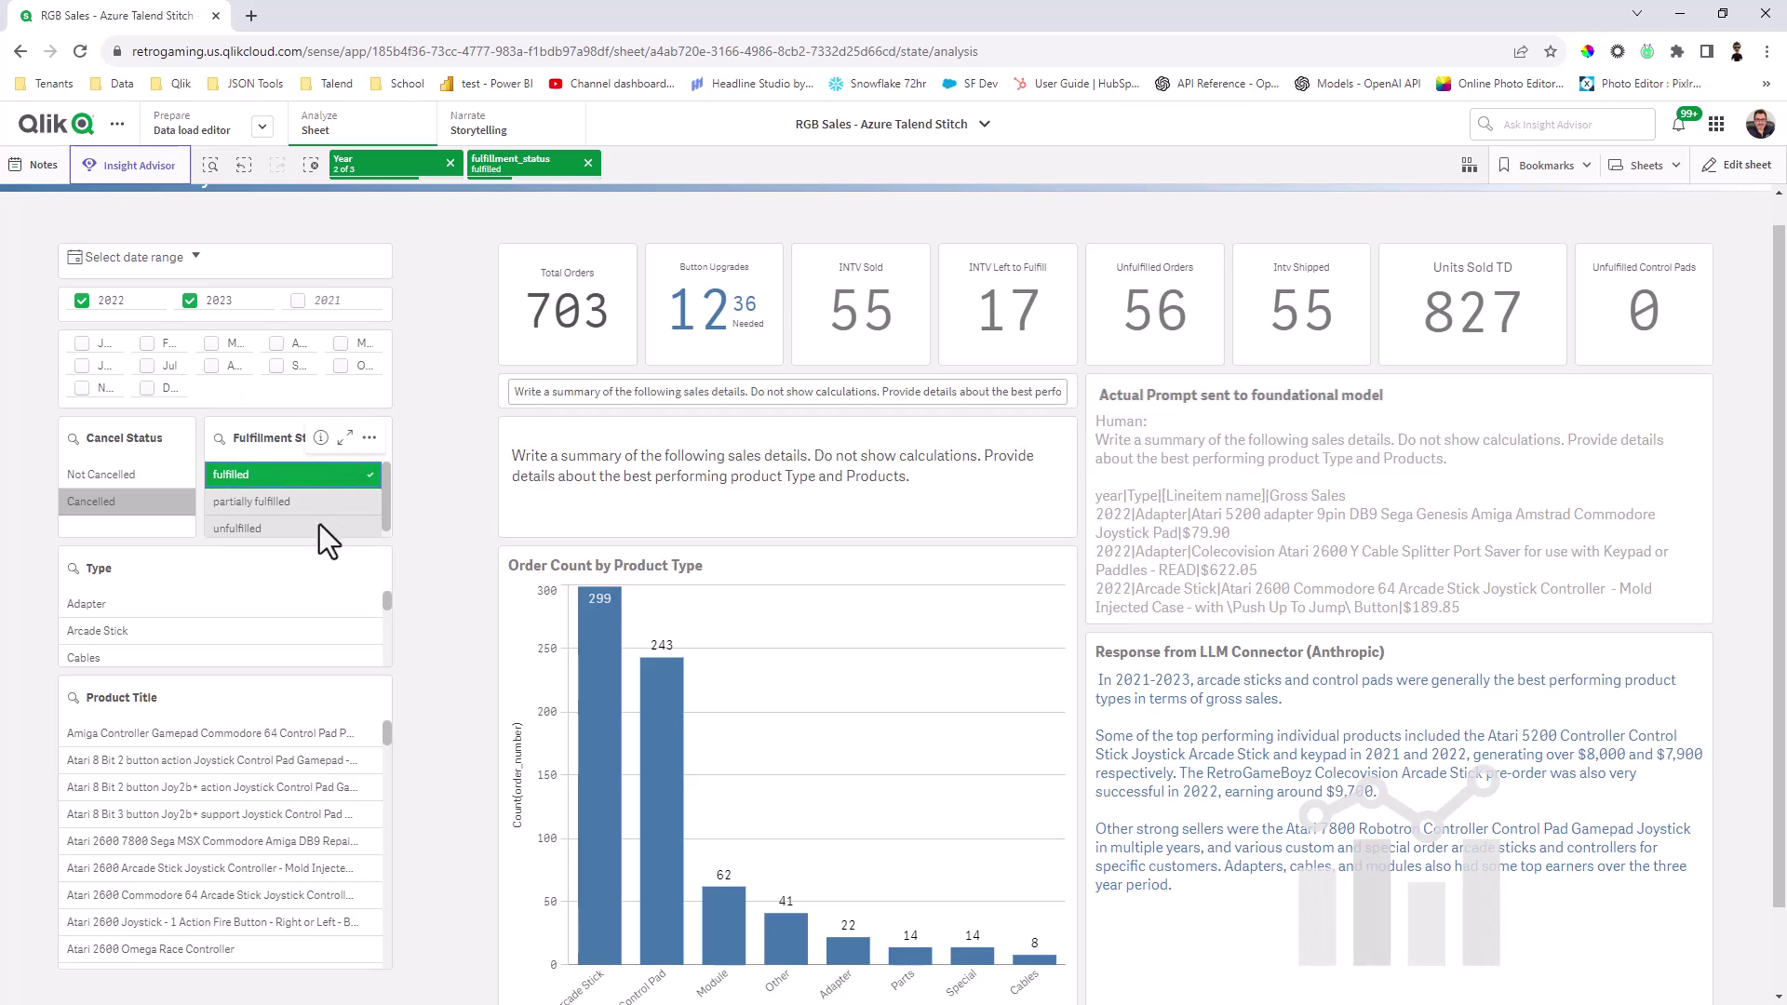
Step: Limit Type to Control Pad, Special and Arcade Stick and confirm the filter
scroll(331, 607, down, 2)
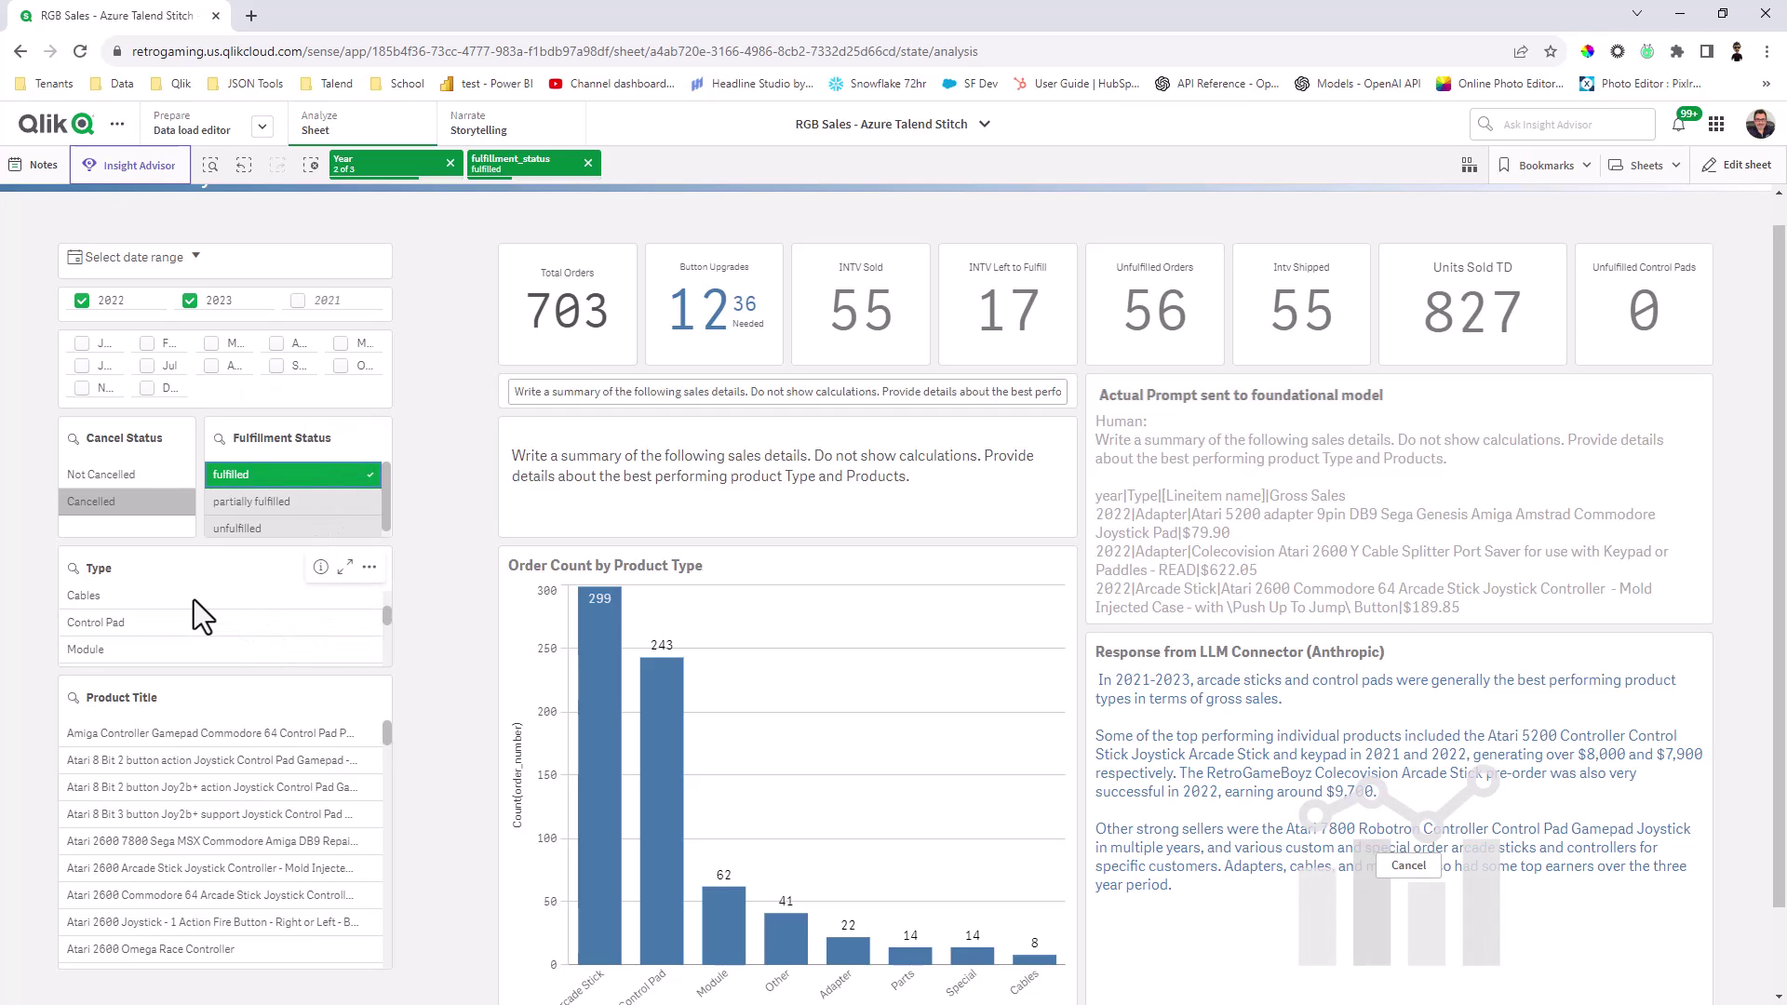
click(181, 624)
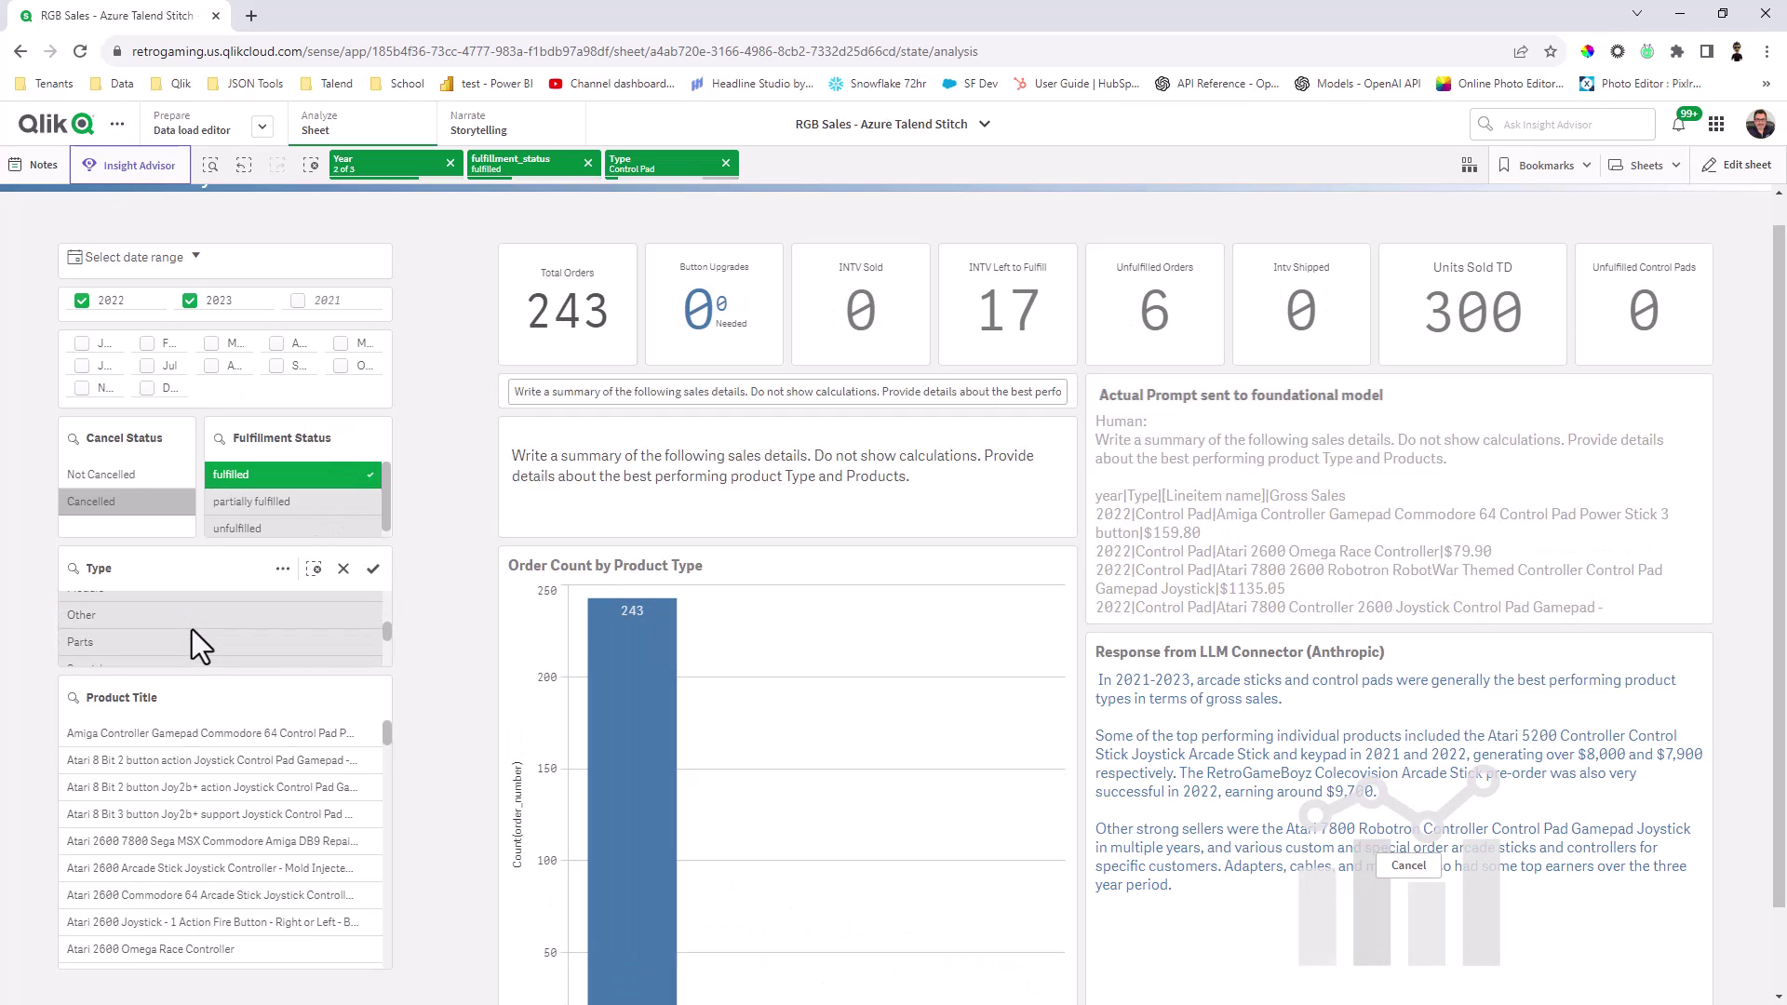
scroll(188, 627, down, 3)
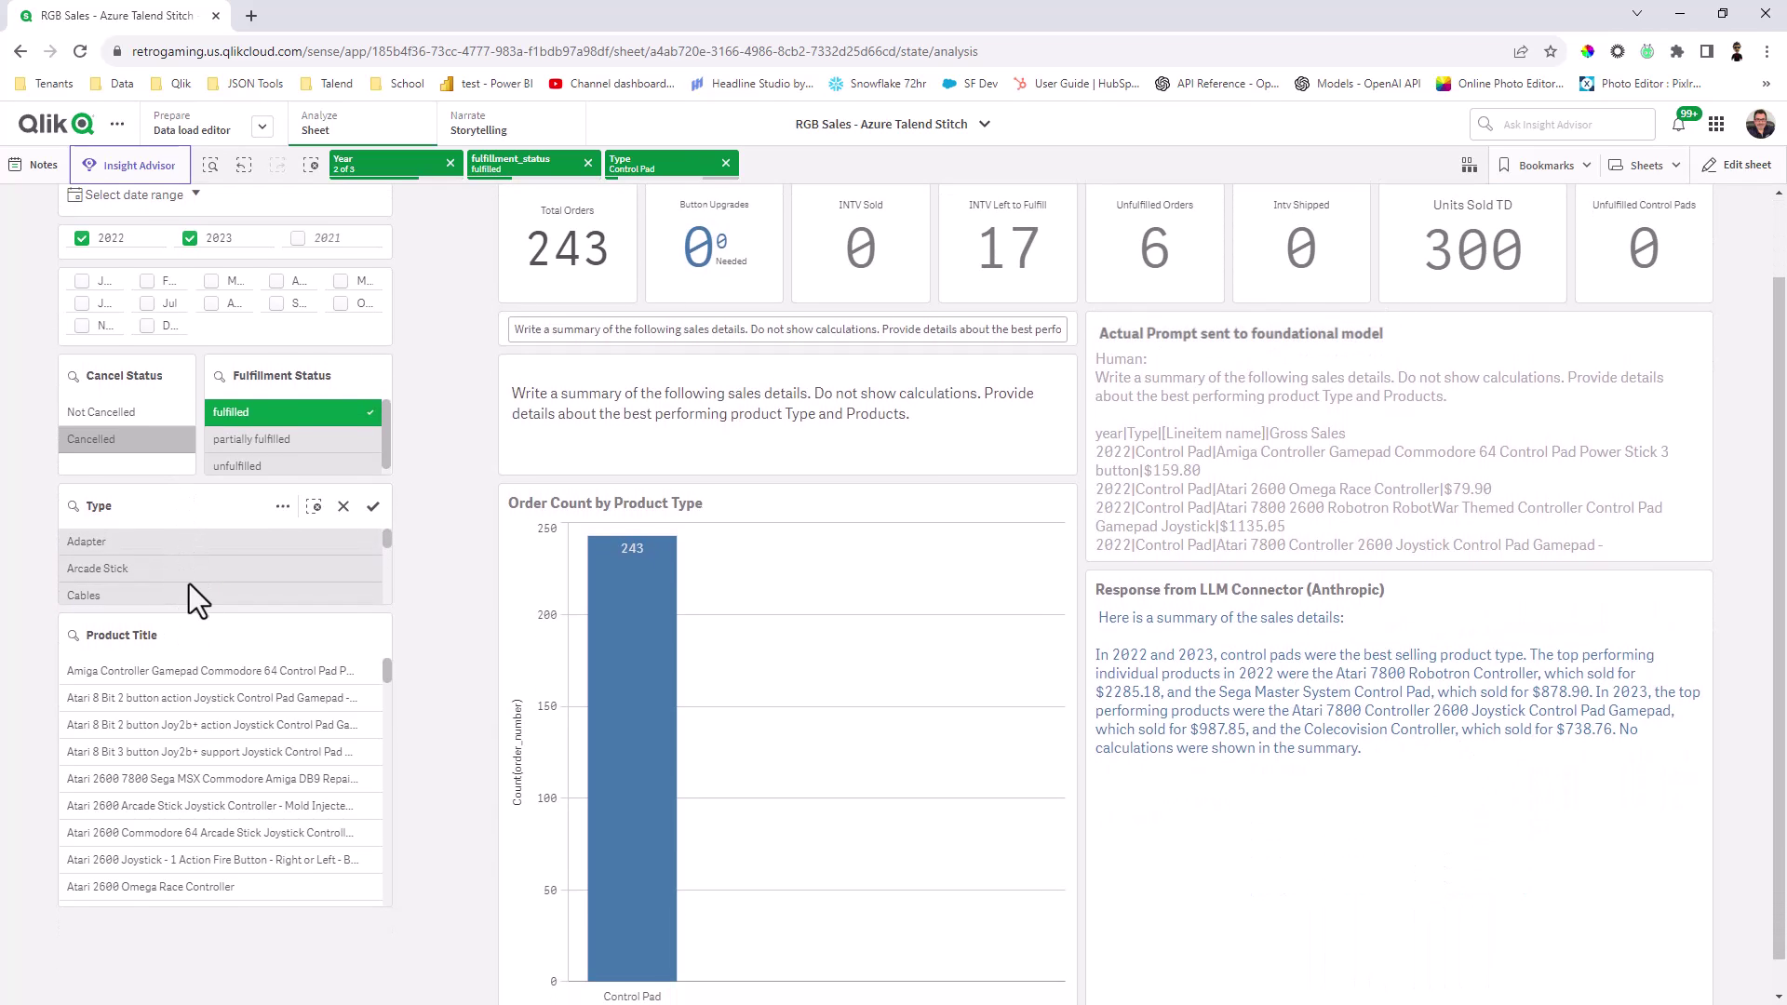
scroll(164, 578, down, 2)
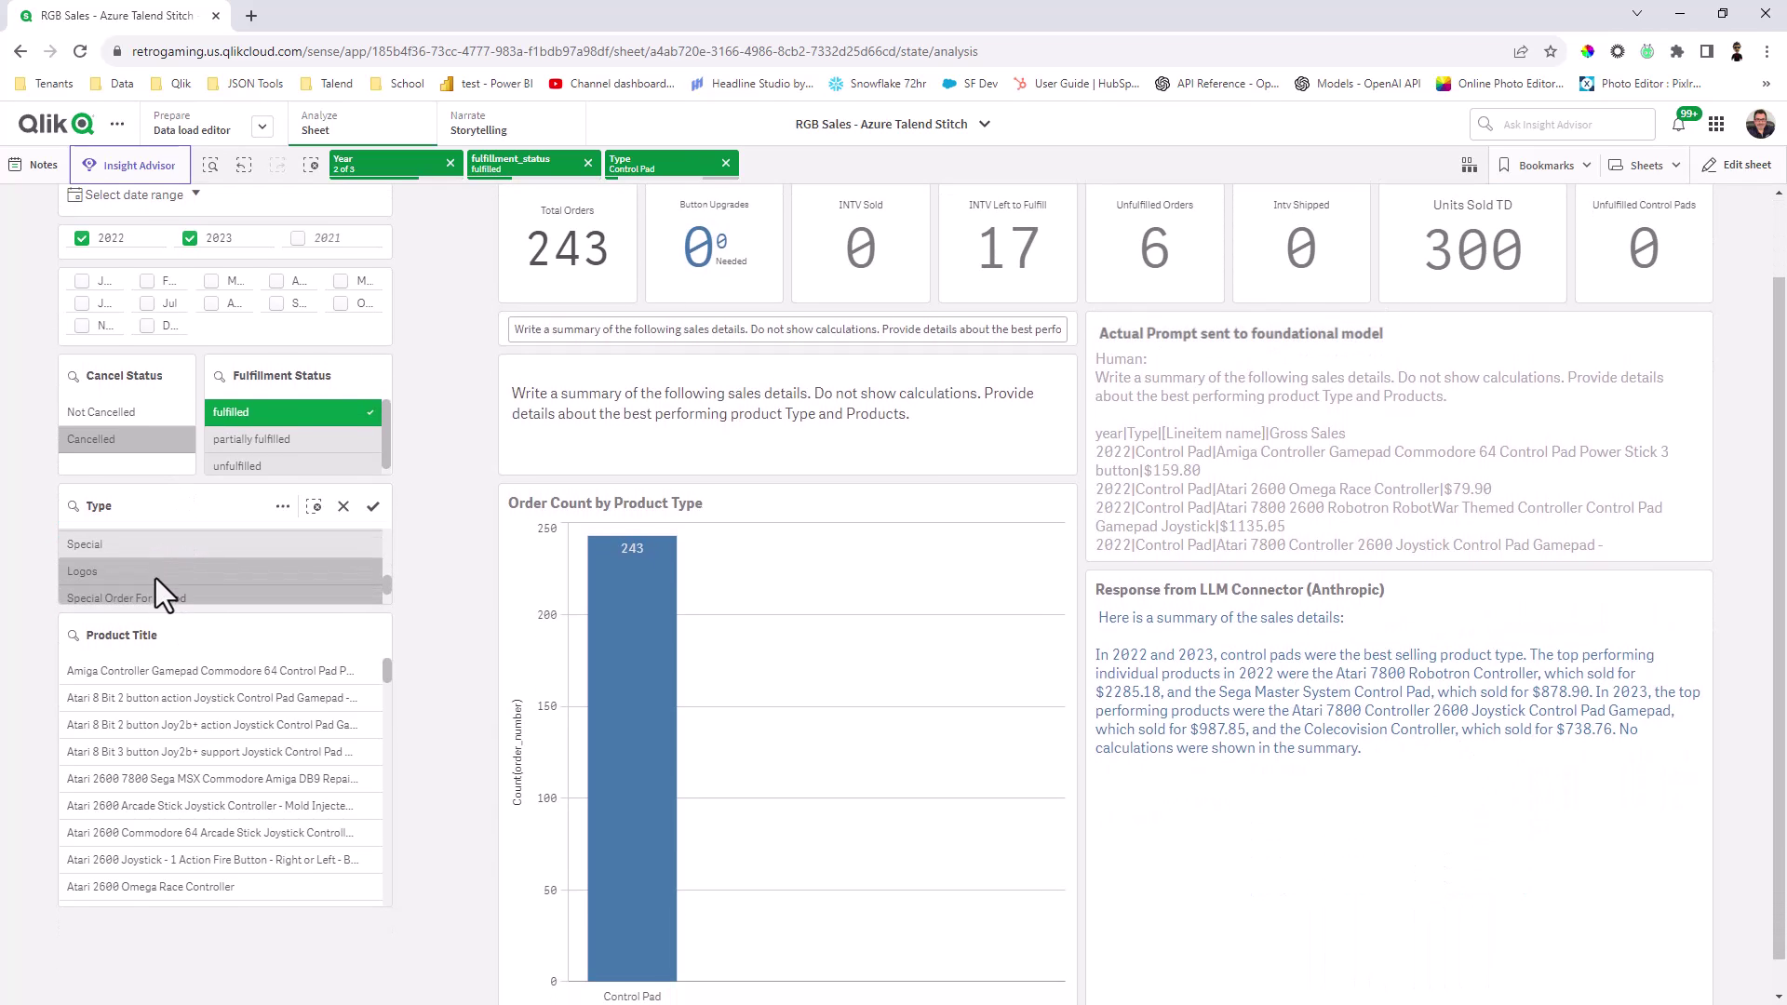
click(154, 581)
scroll(238, 597, up, 5)
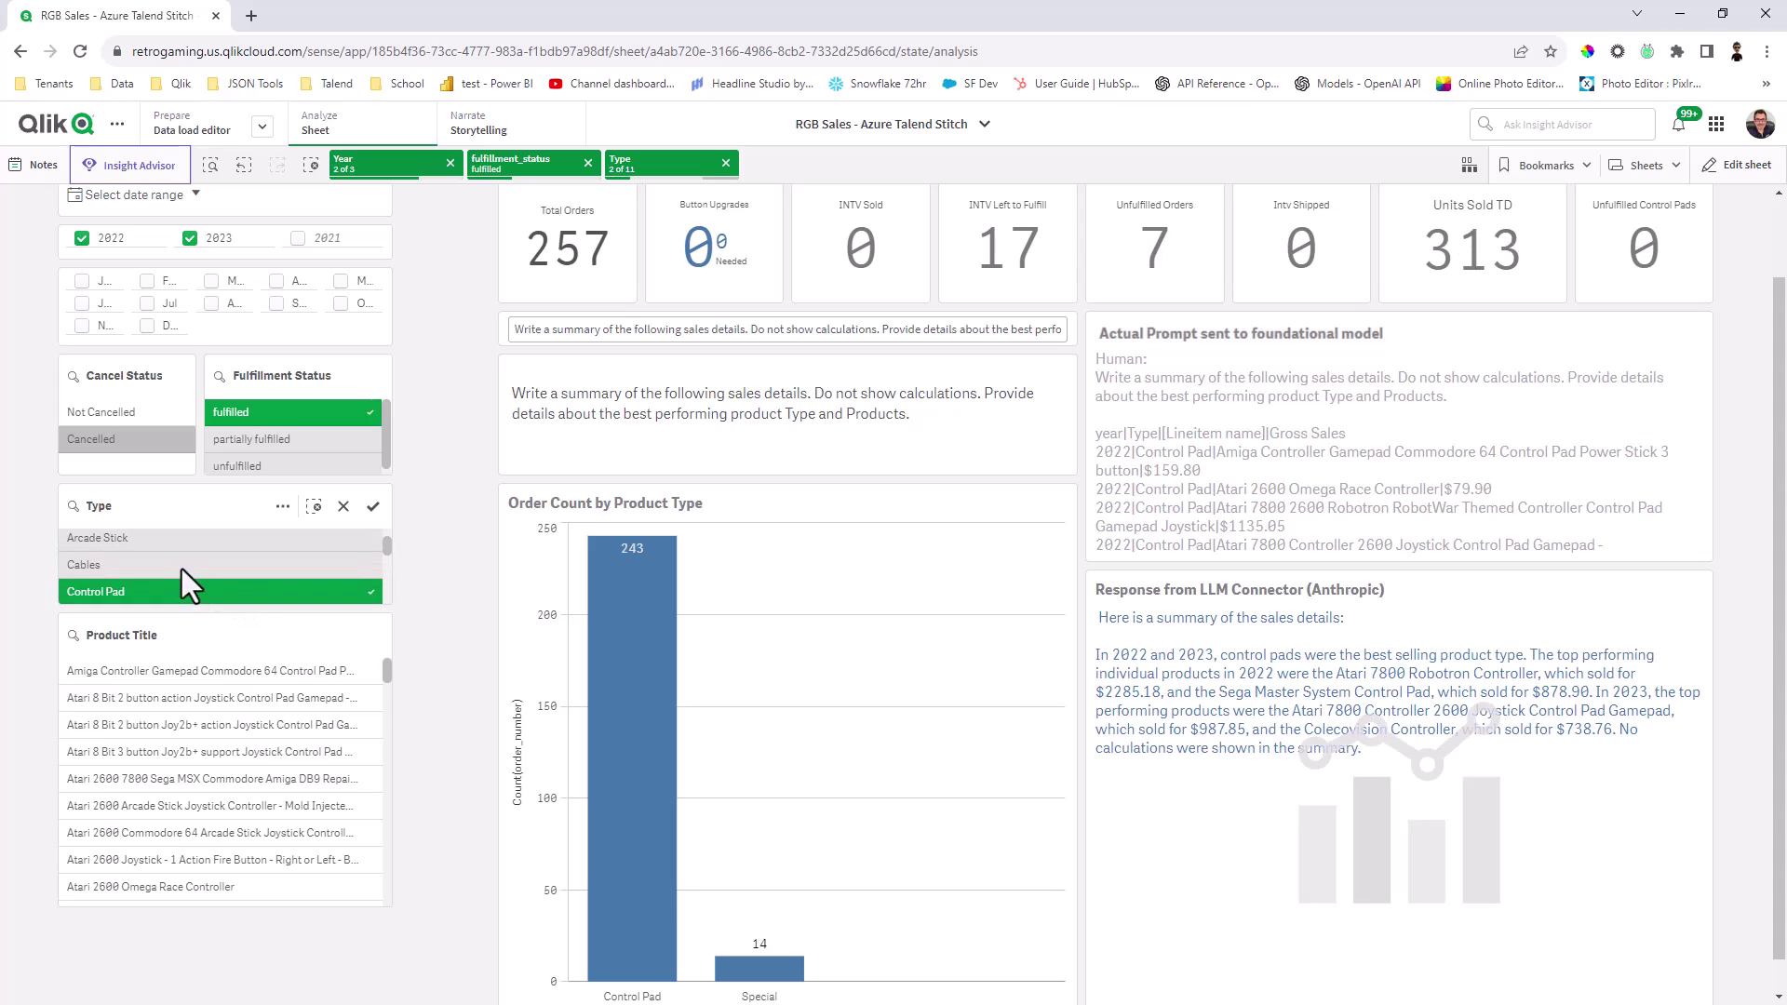
click(166, 538)
click(373, 506)
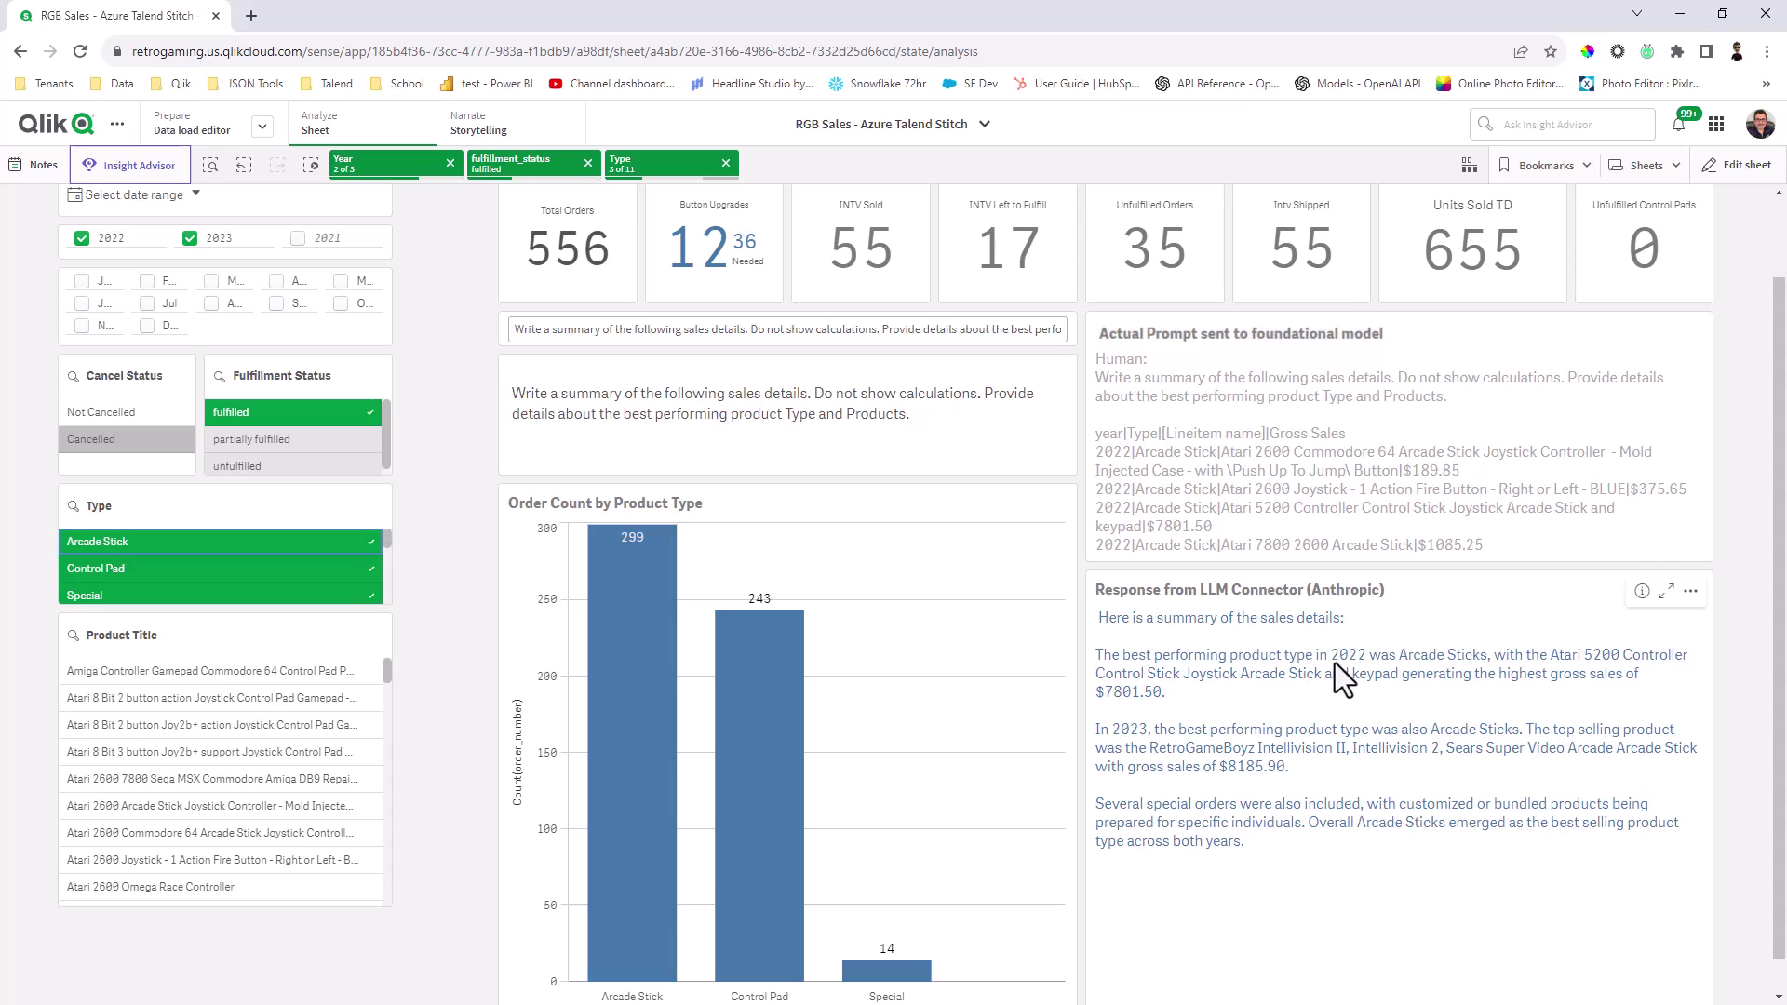
Step: Append 'in a bulleted list by year' to the prompt after 'summary' and resend it
click(597, 330)
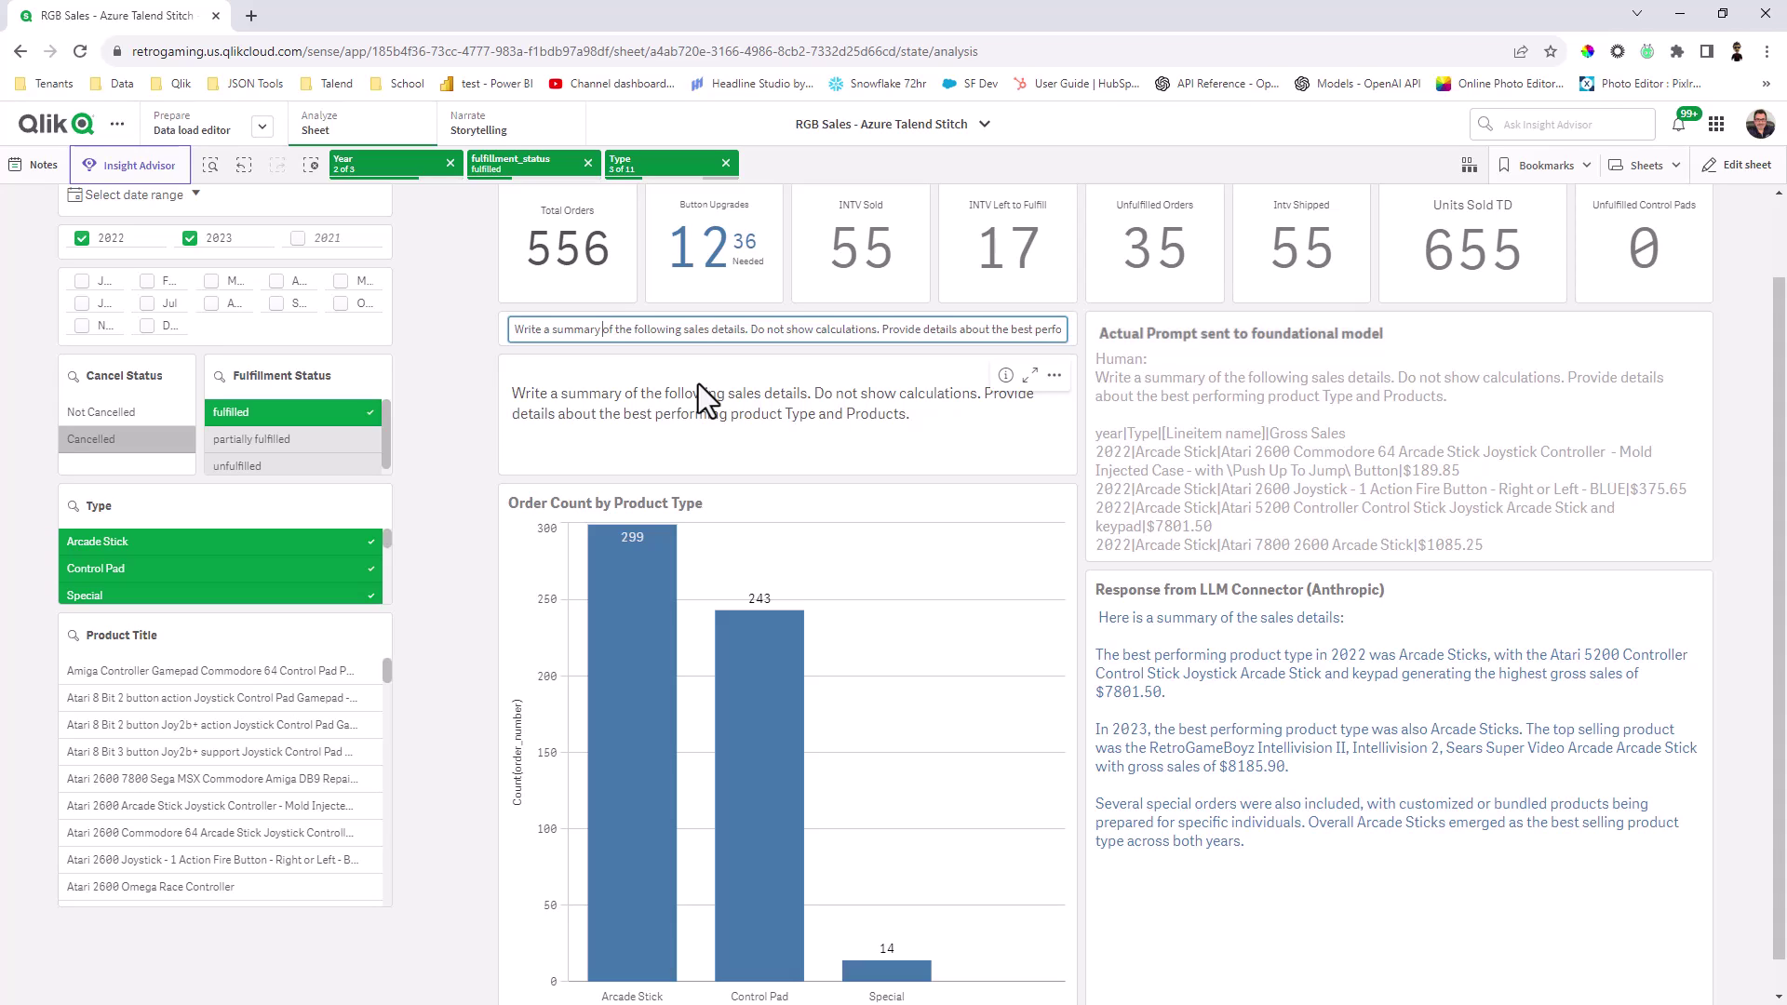
text(in a bulleted list by year)
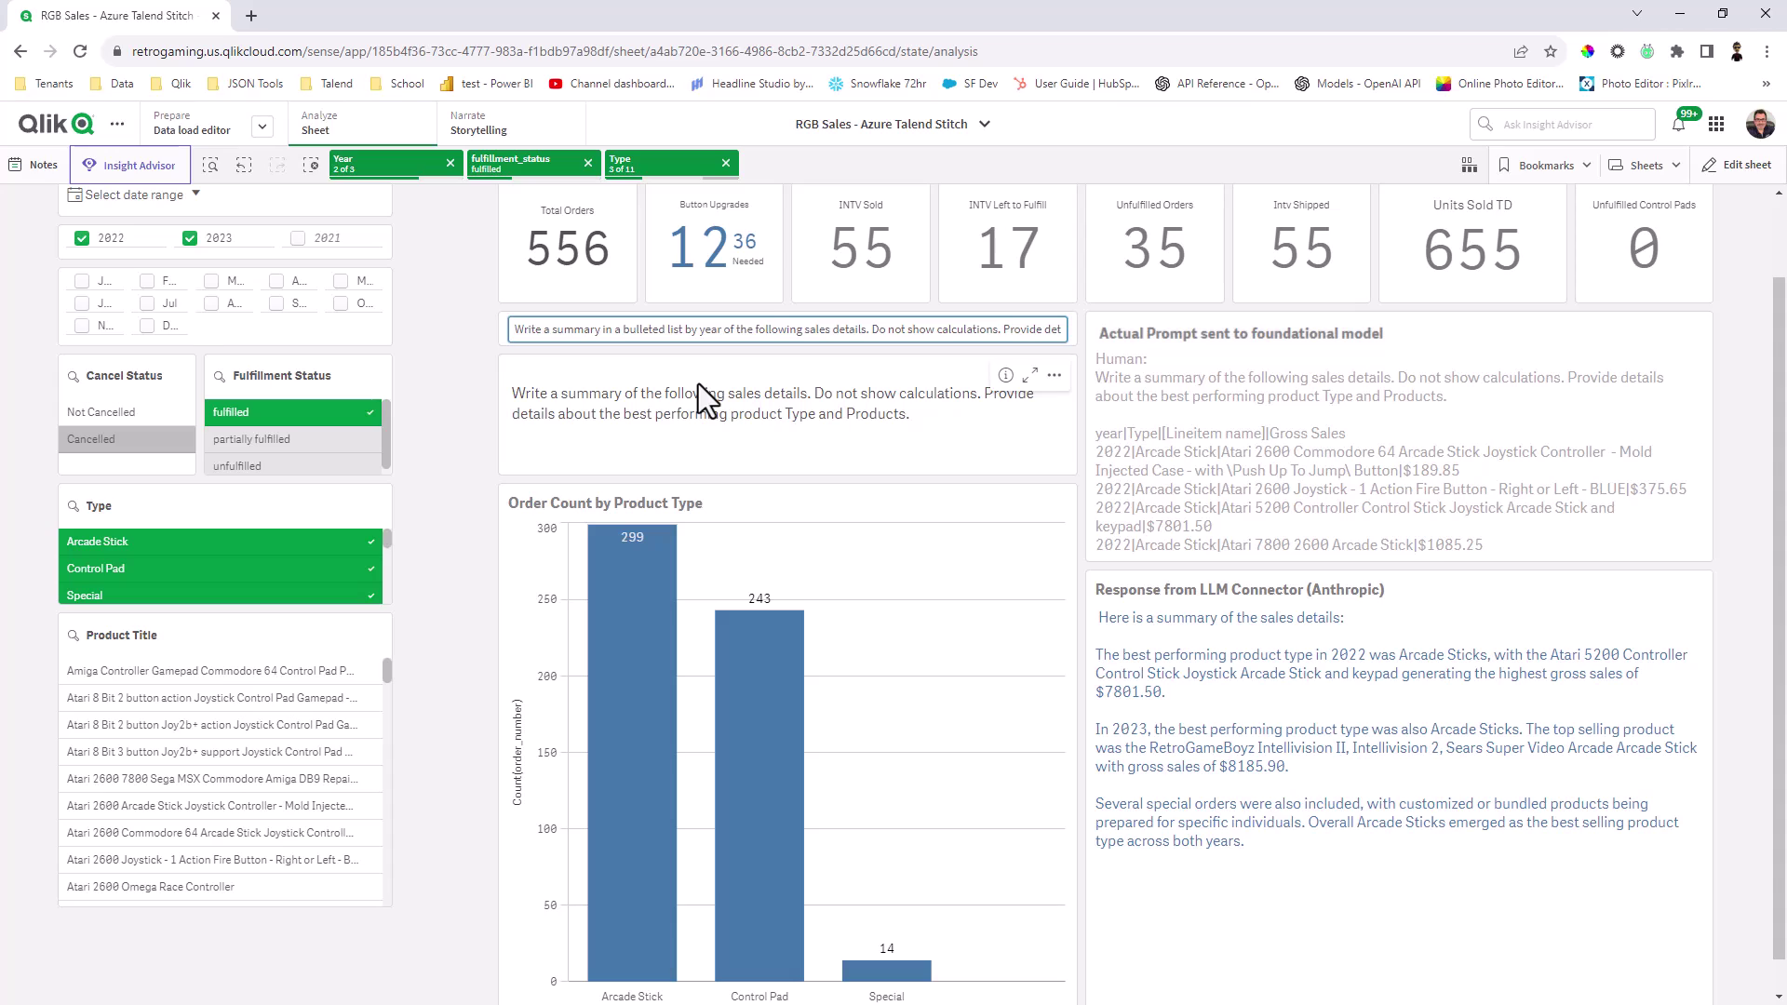
key(Return)
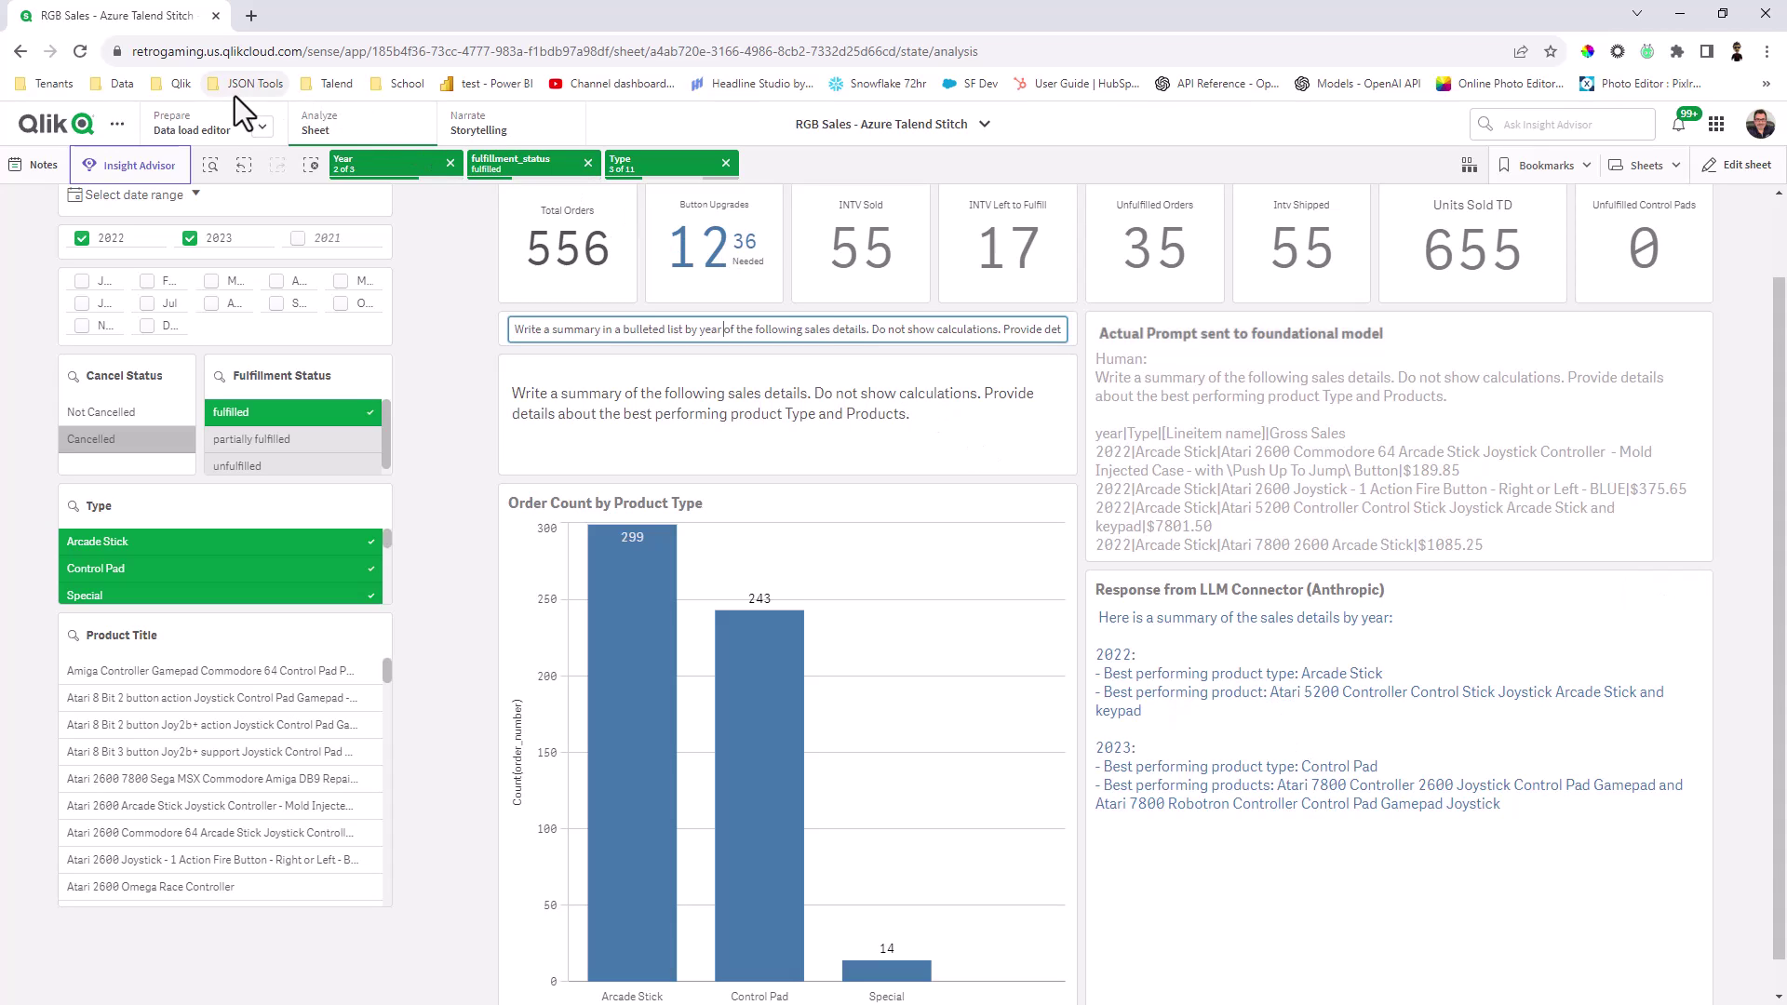
Step: From the data load editor, start a new Anthropic (Amazon Bedrock) connection
click(216, 135)
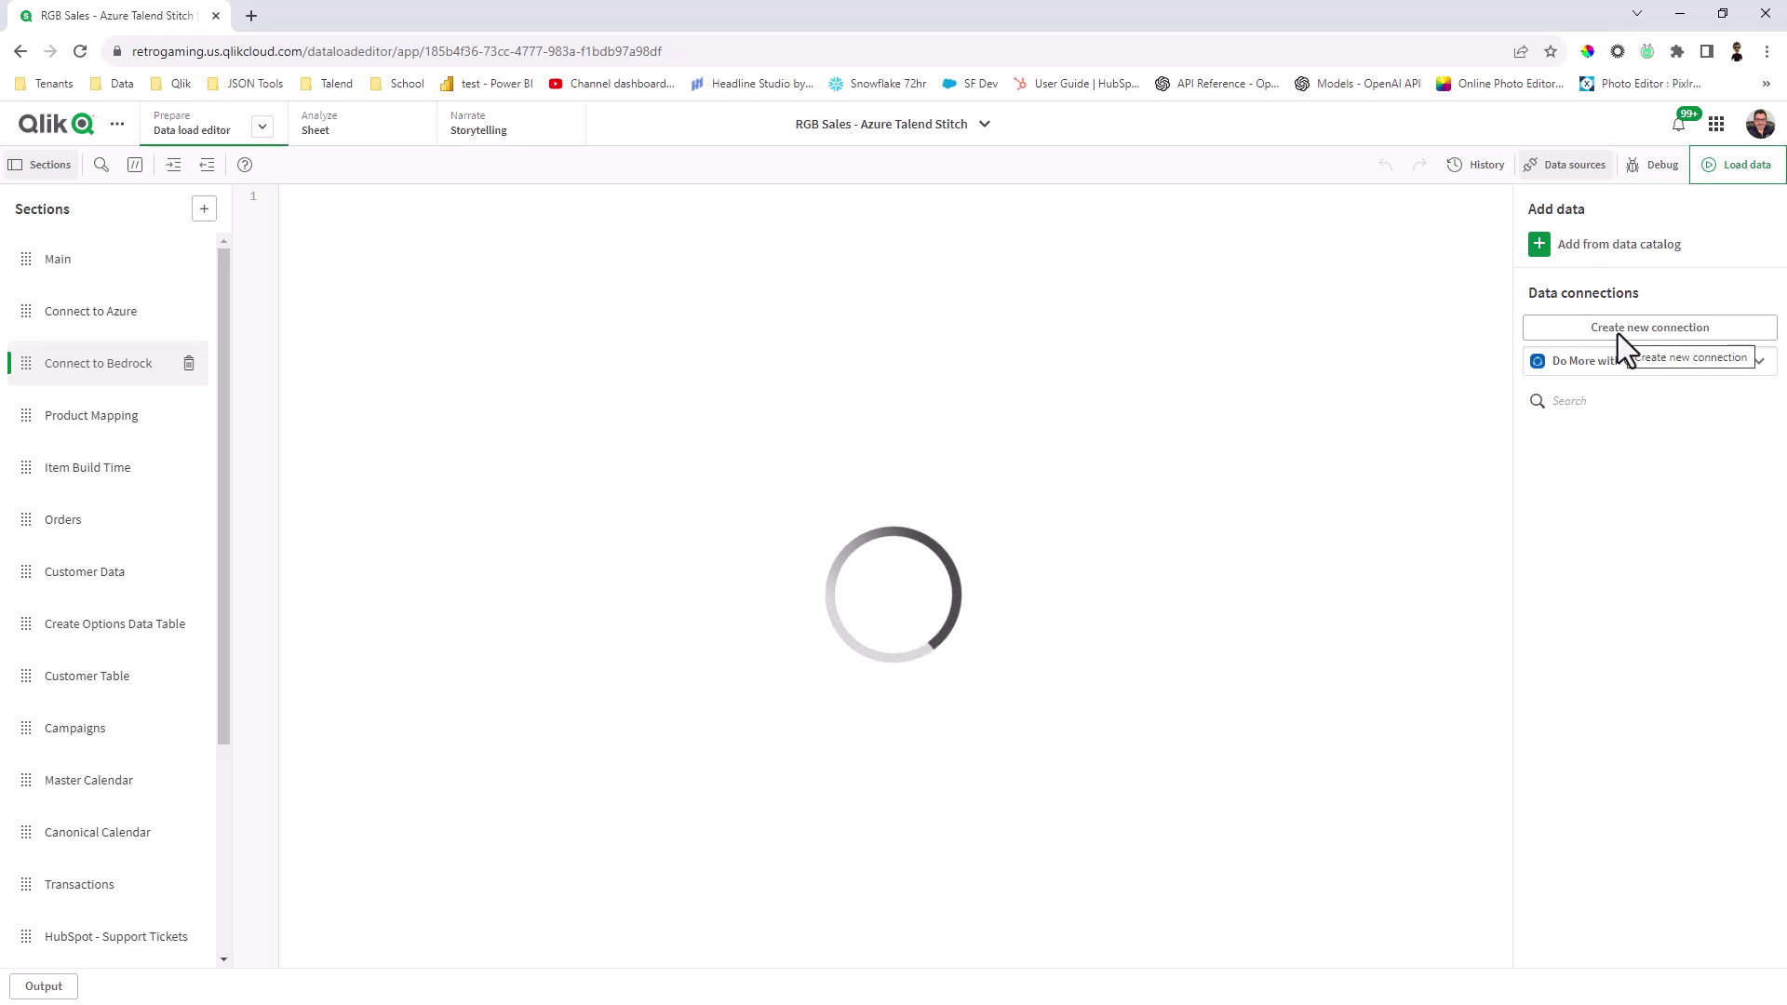
click(1618, 332)
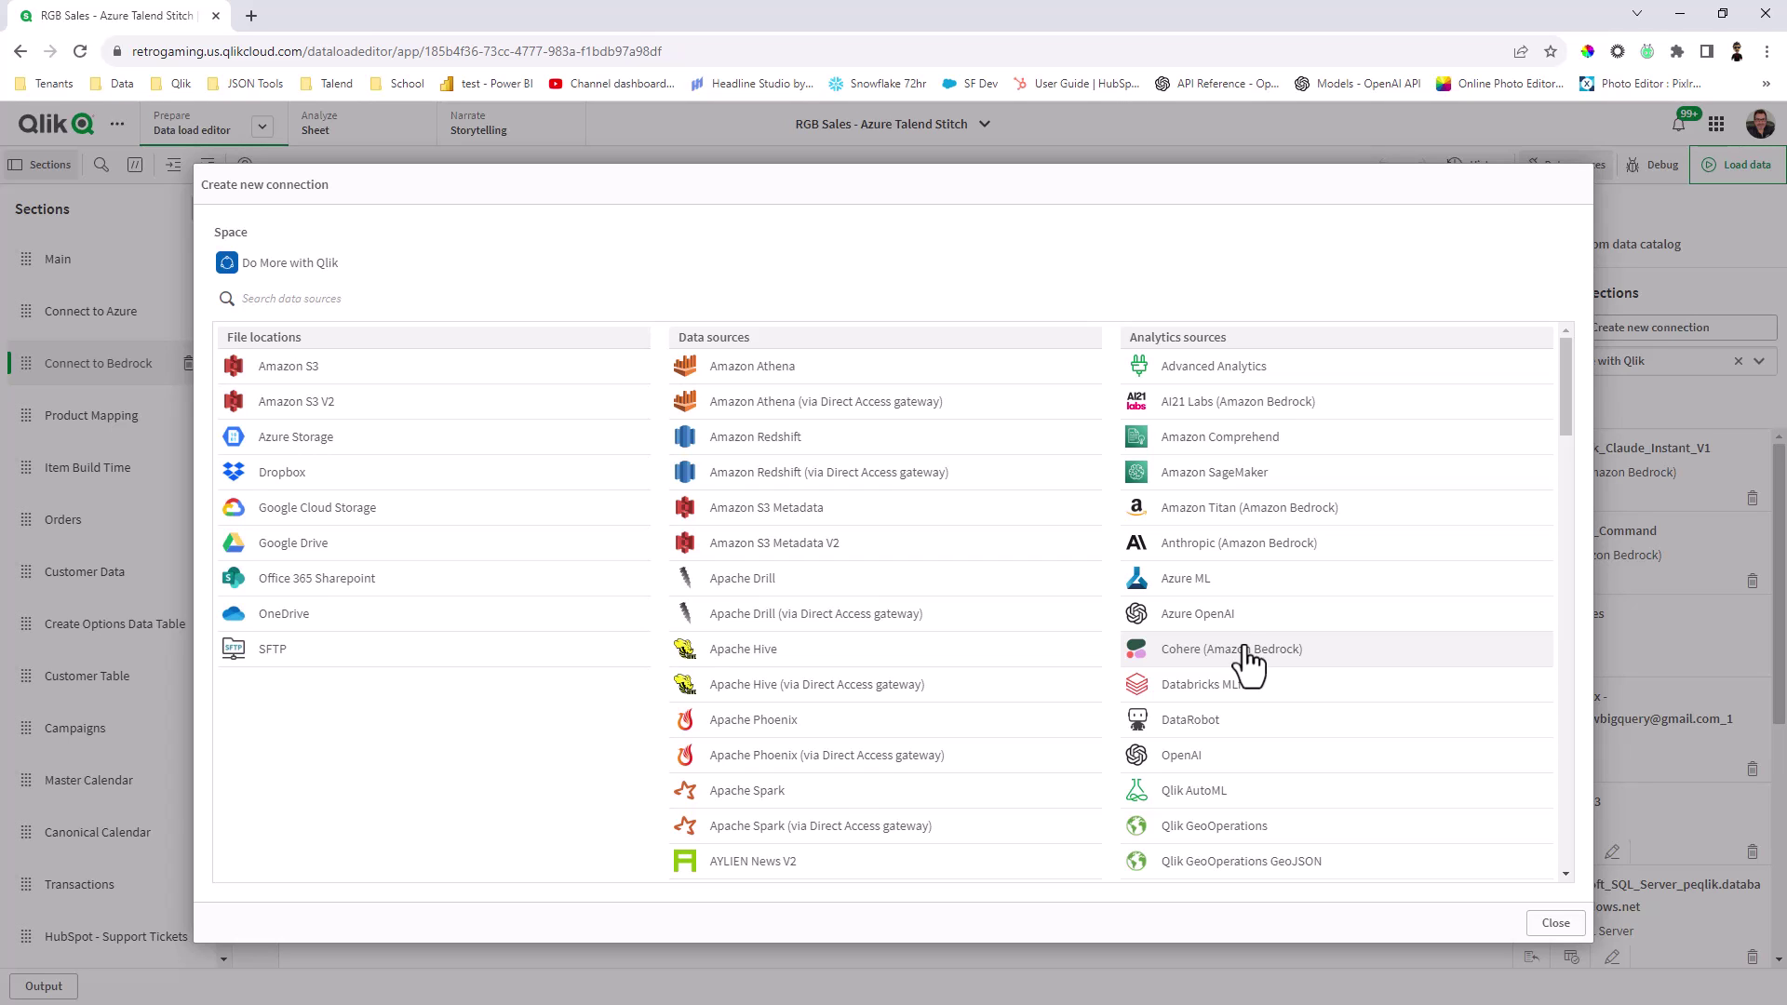
click(1238, 545)
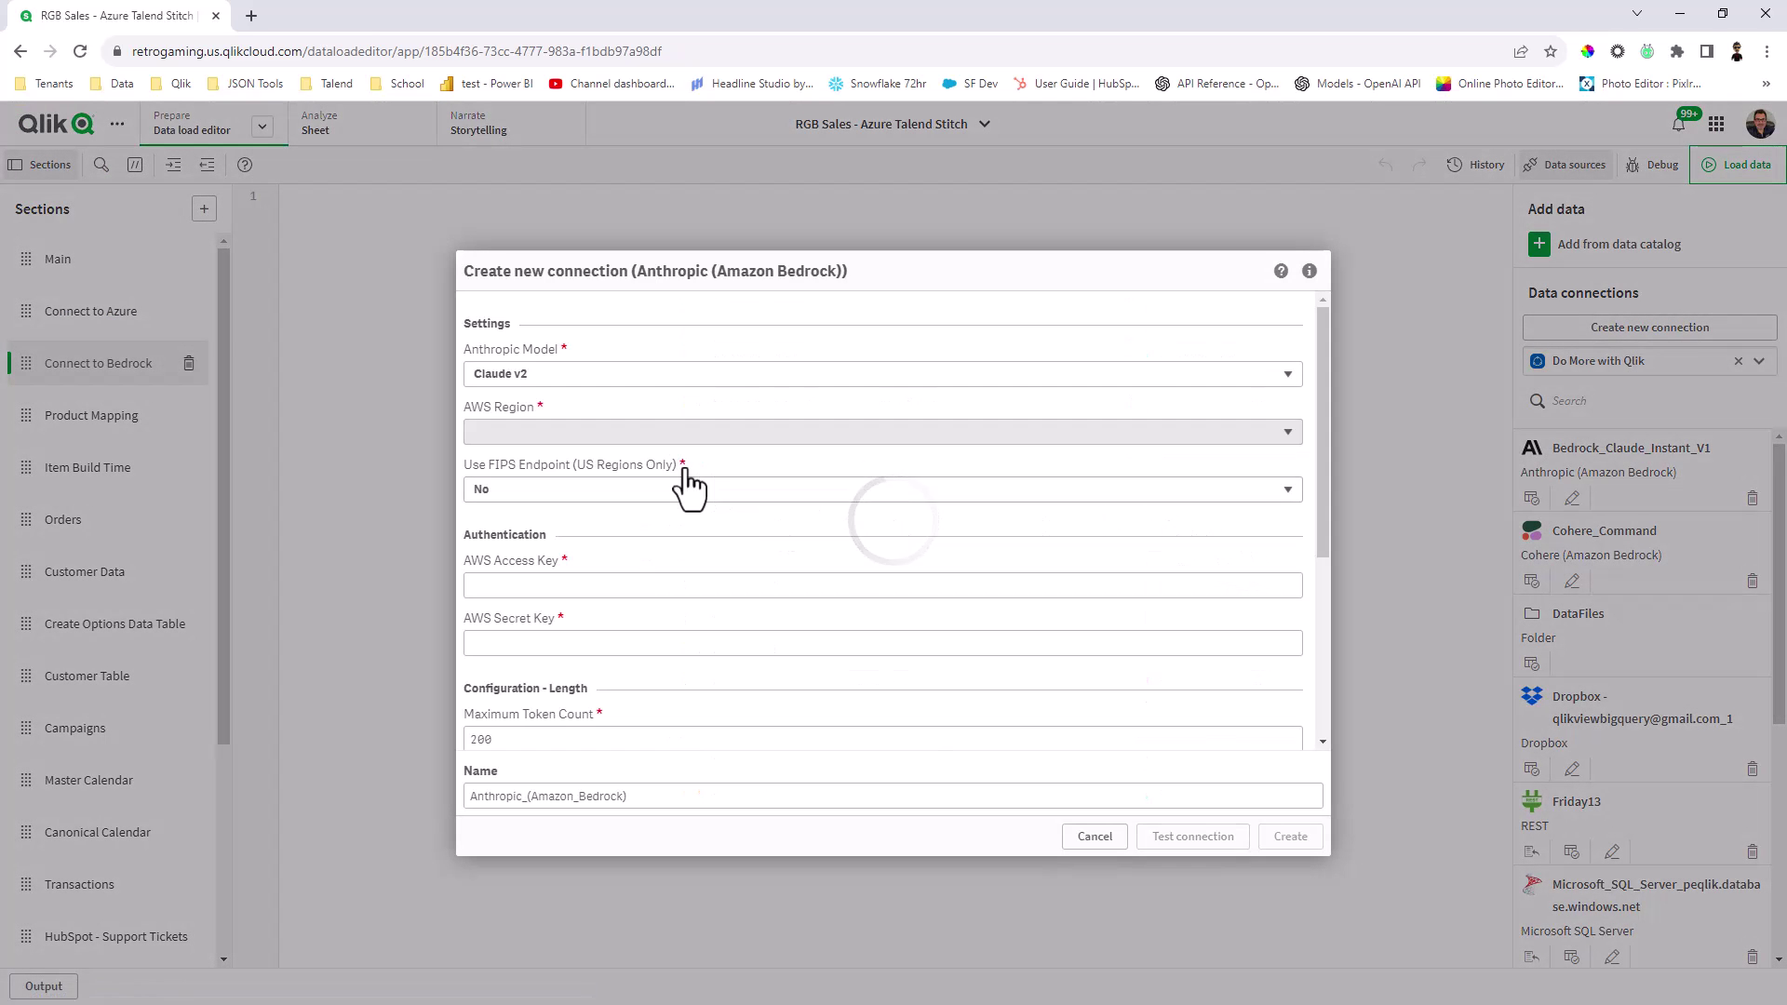
Step: Step through the AWS access key, secret key, Top P and Top K fields
click(600, 586)
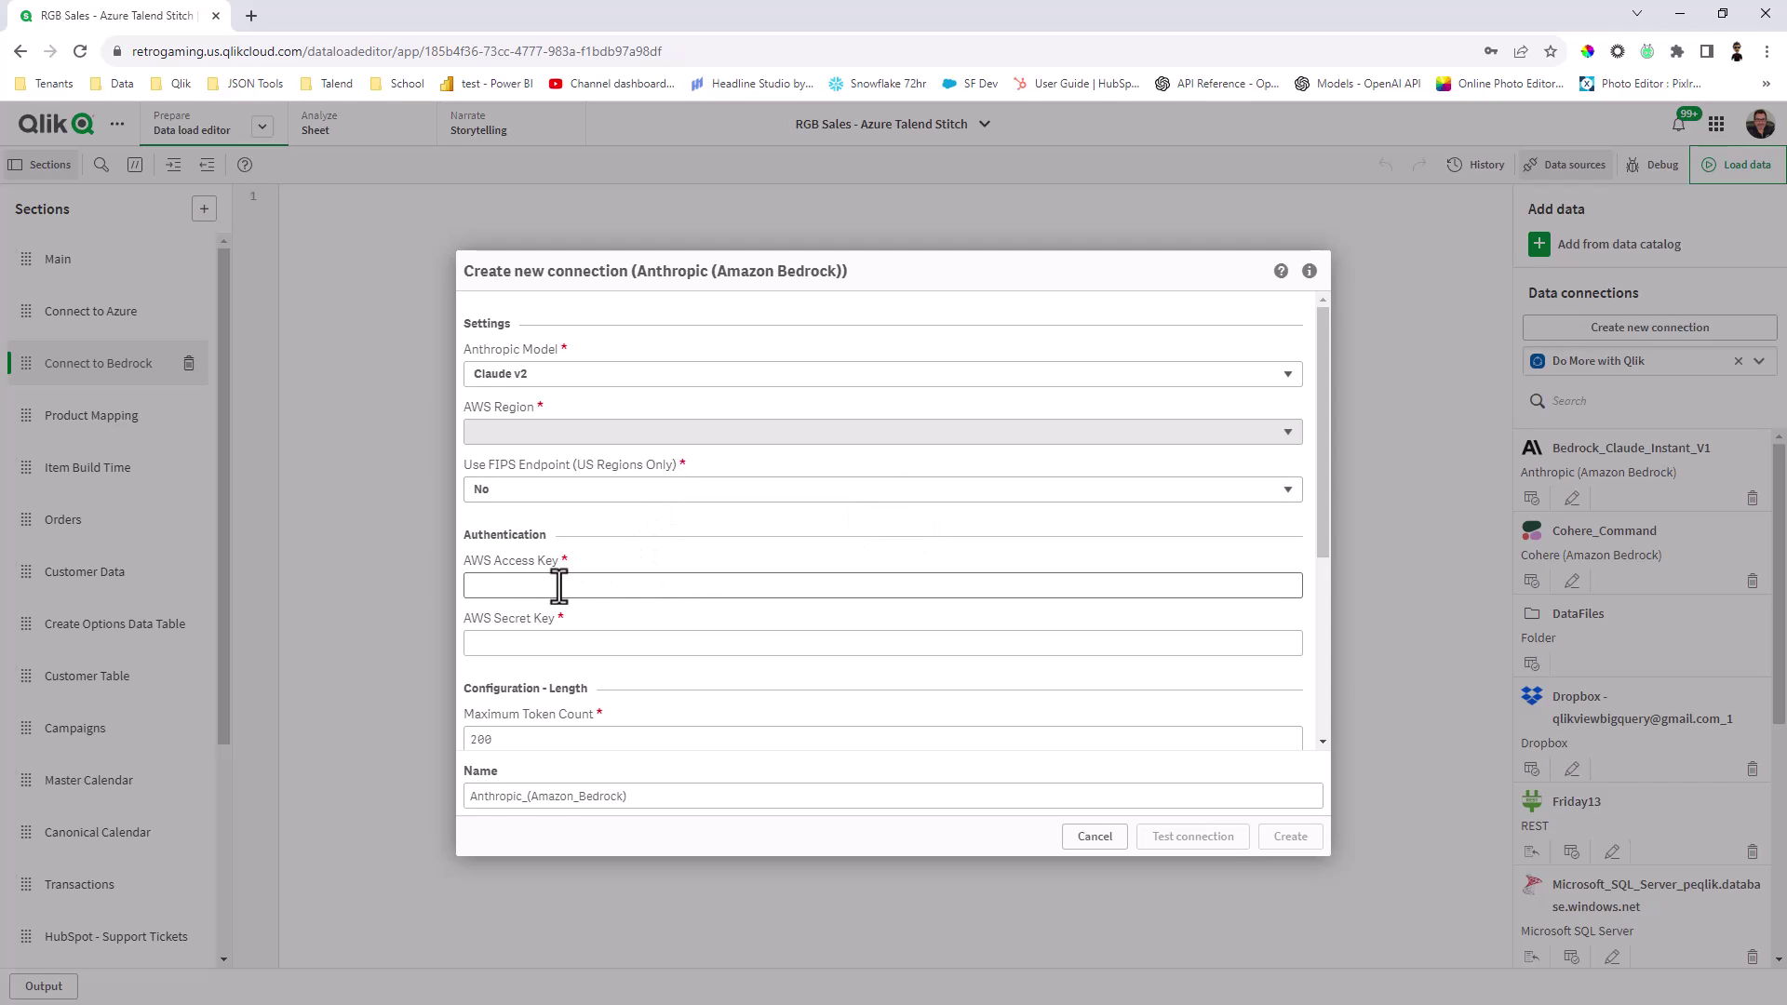
click(590, 641)
scroll(601, 640, down, 1)
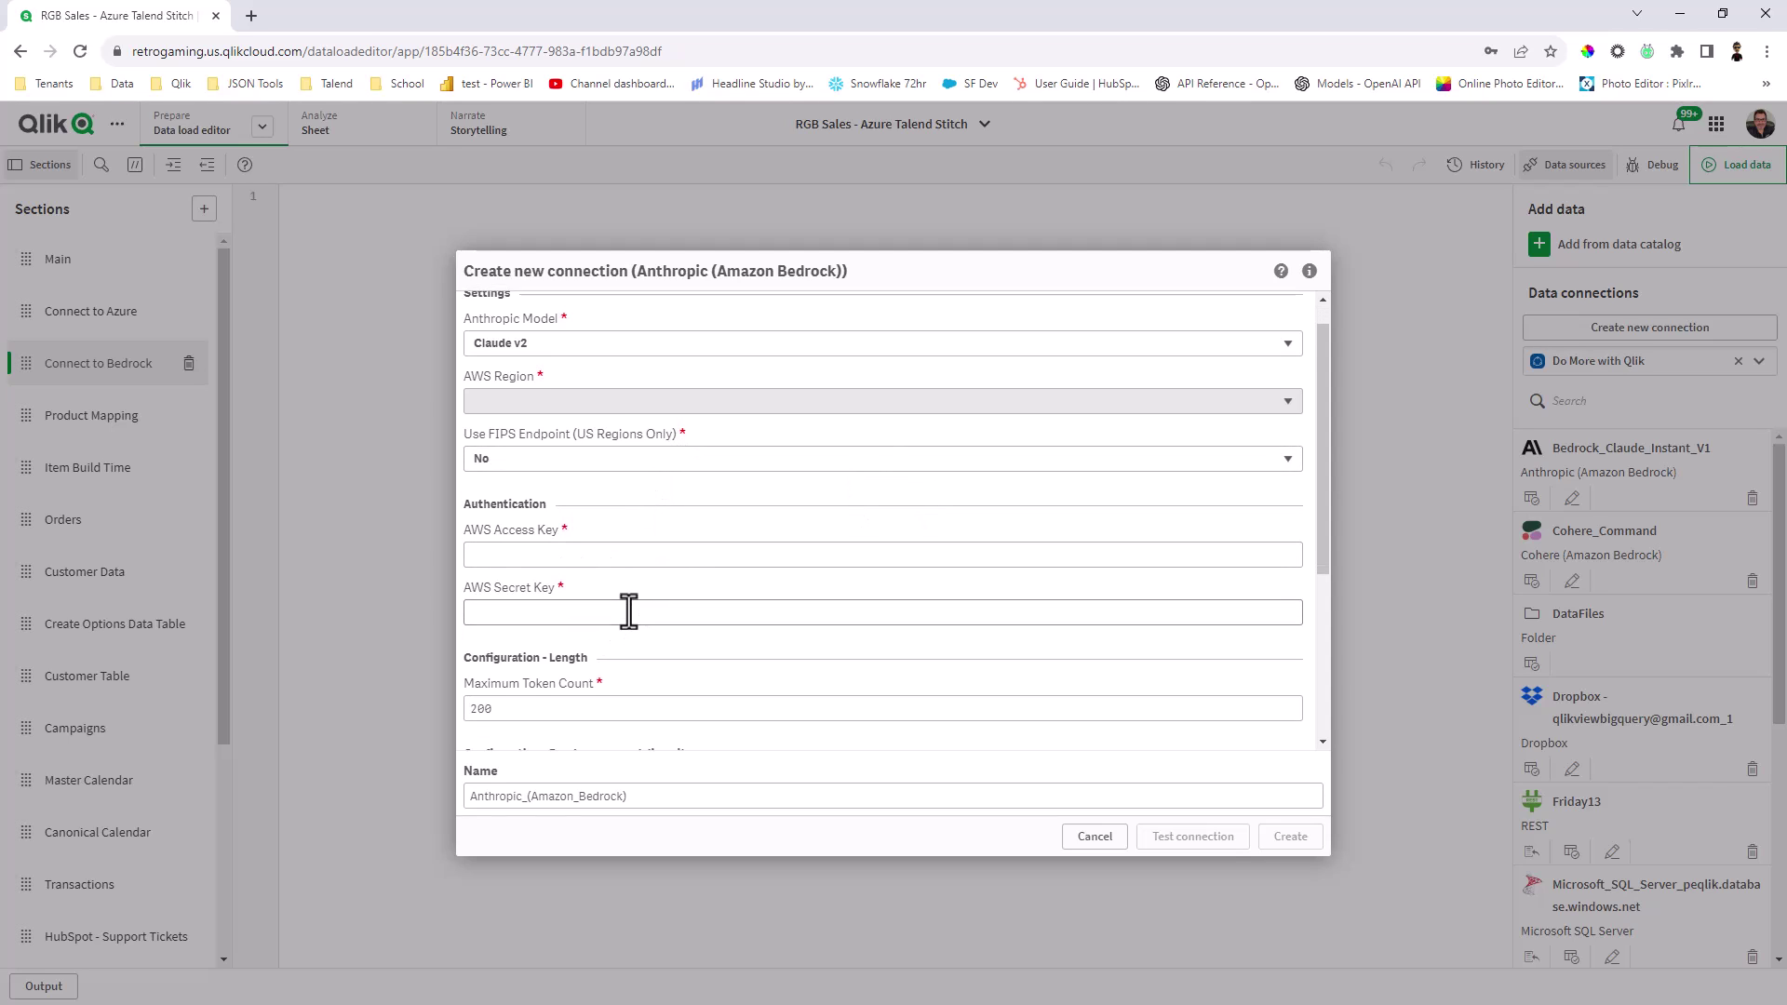
scroll(615, 619, down, 3)
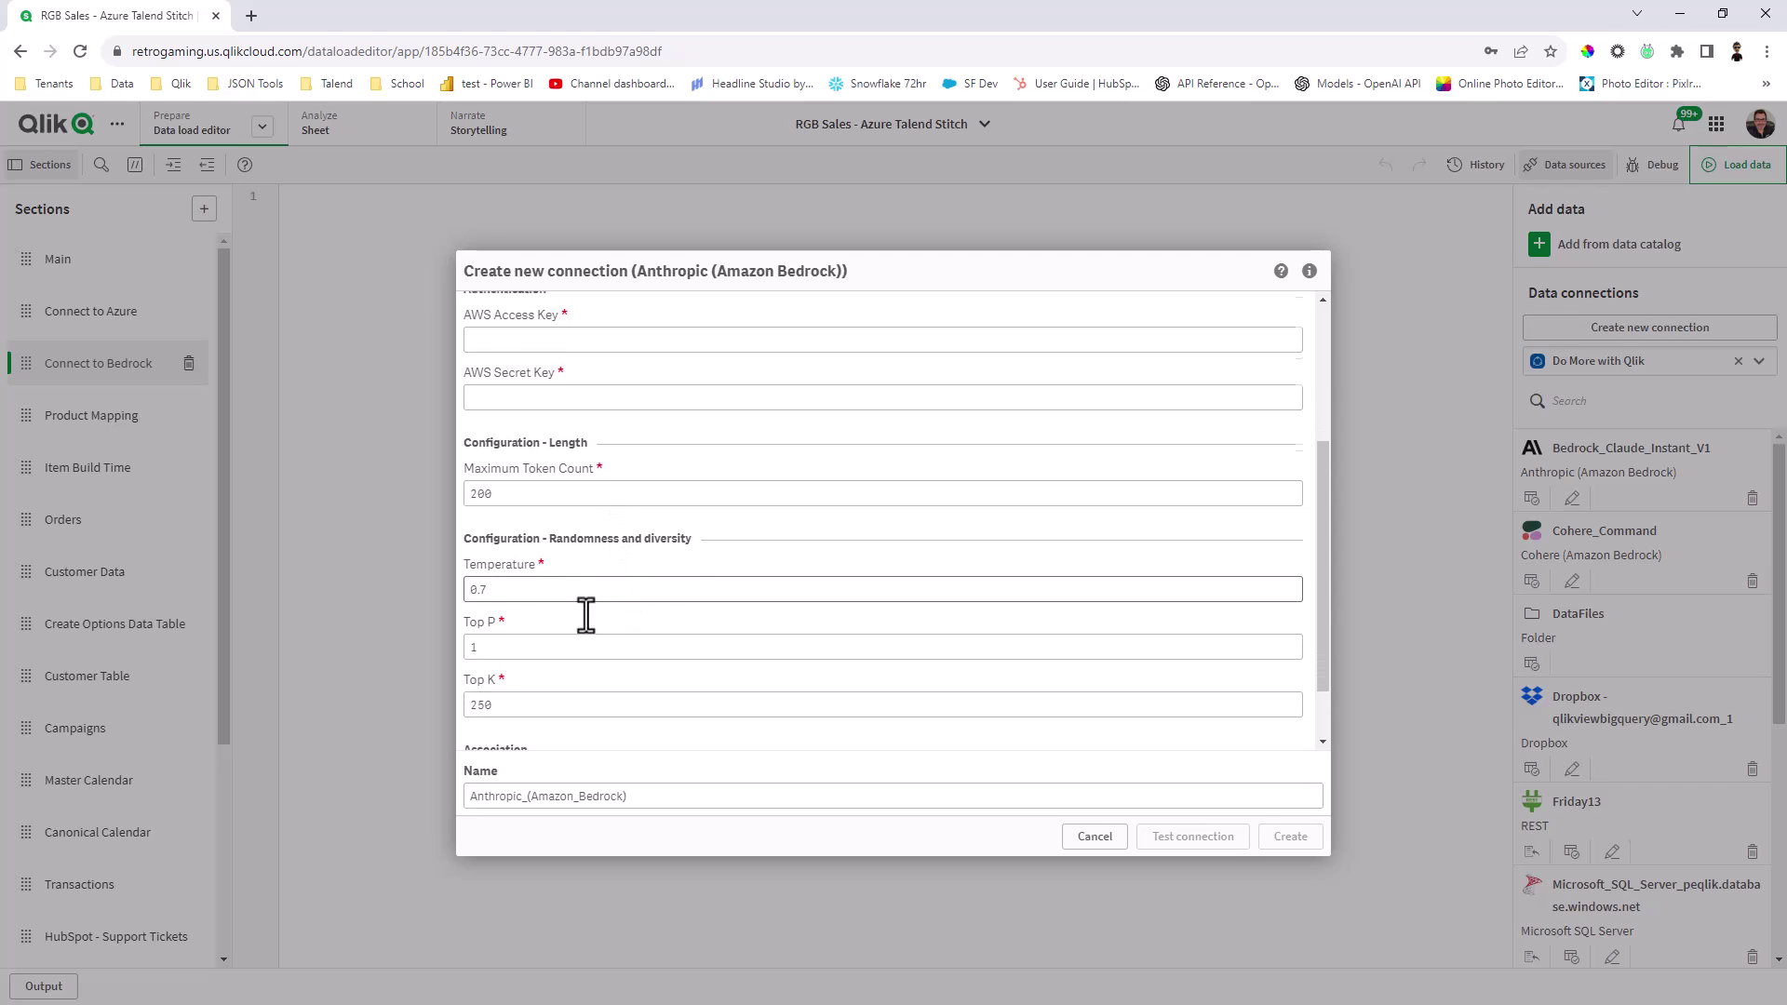
click(582, 644)
scroll(572, 656, down, 2)
click(595, 642)
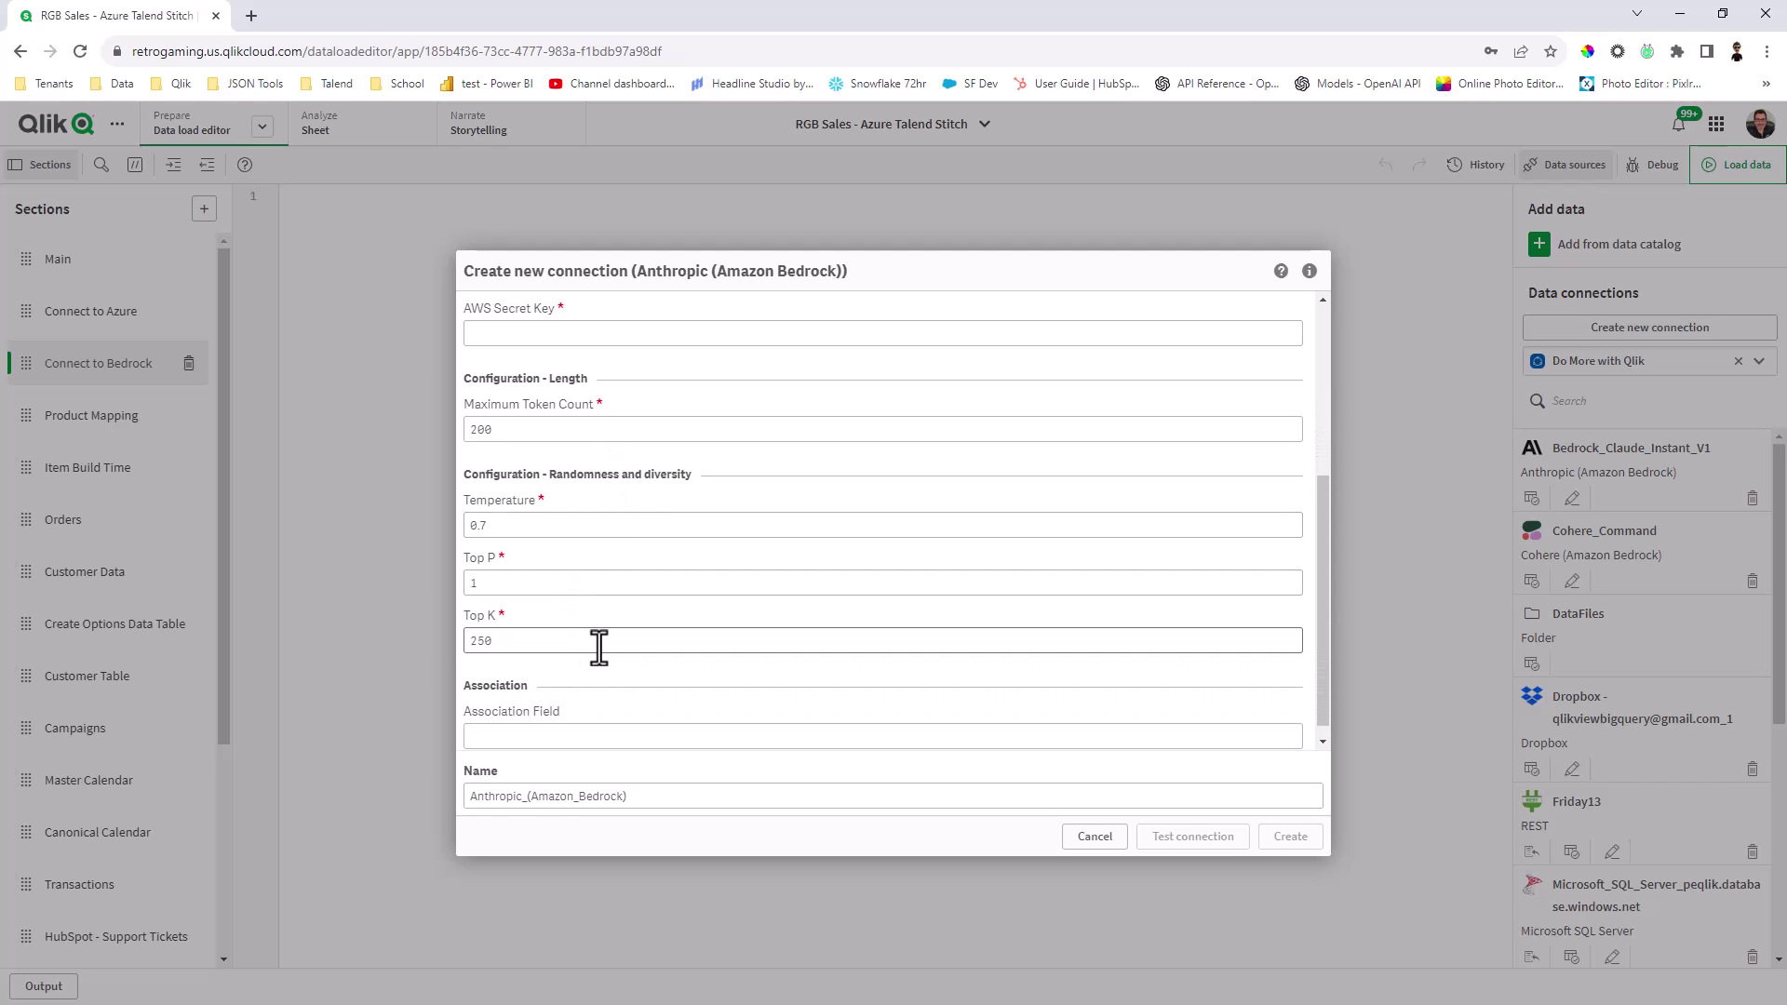
scroll(598, 647, up, 4)
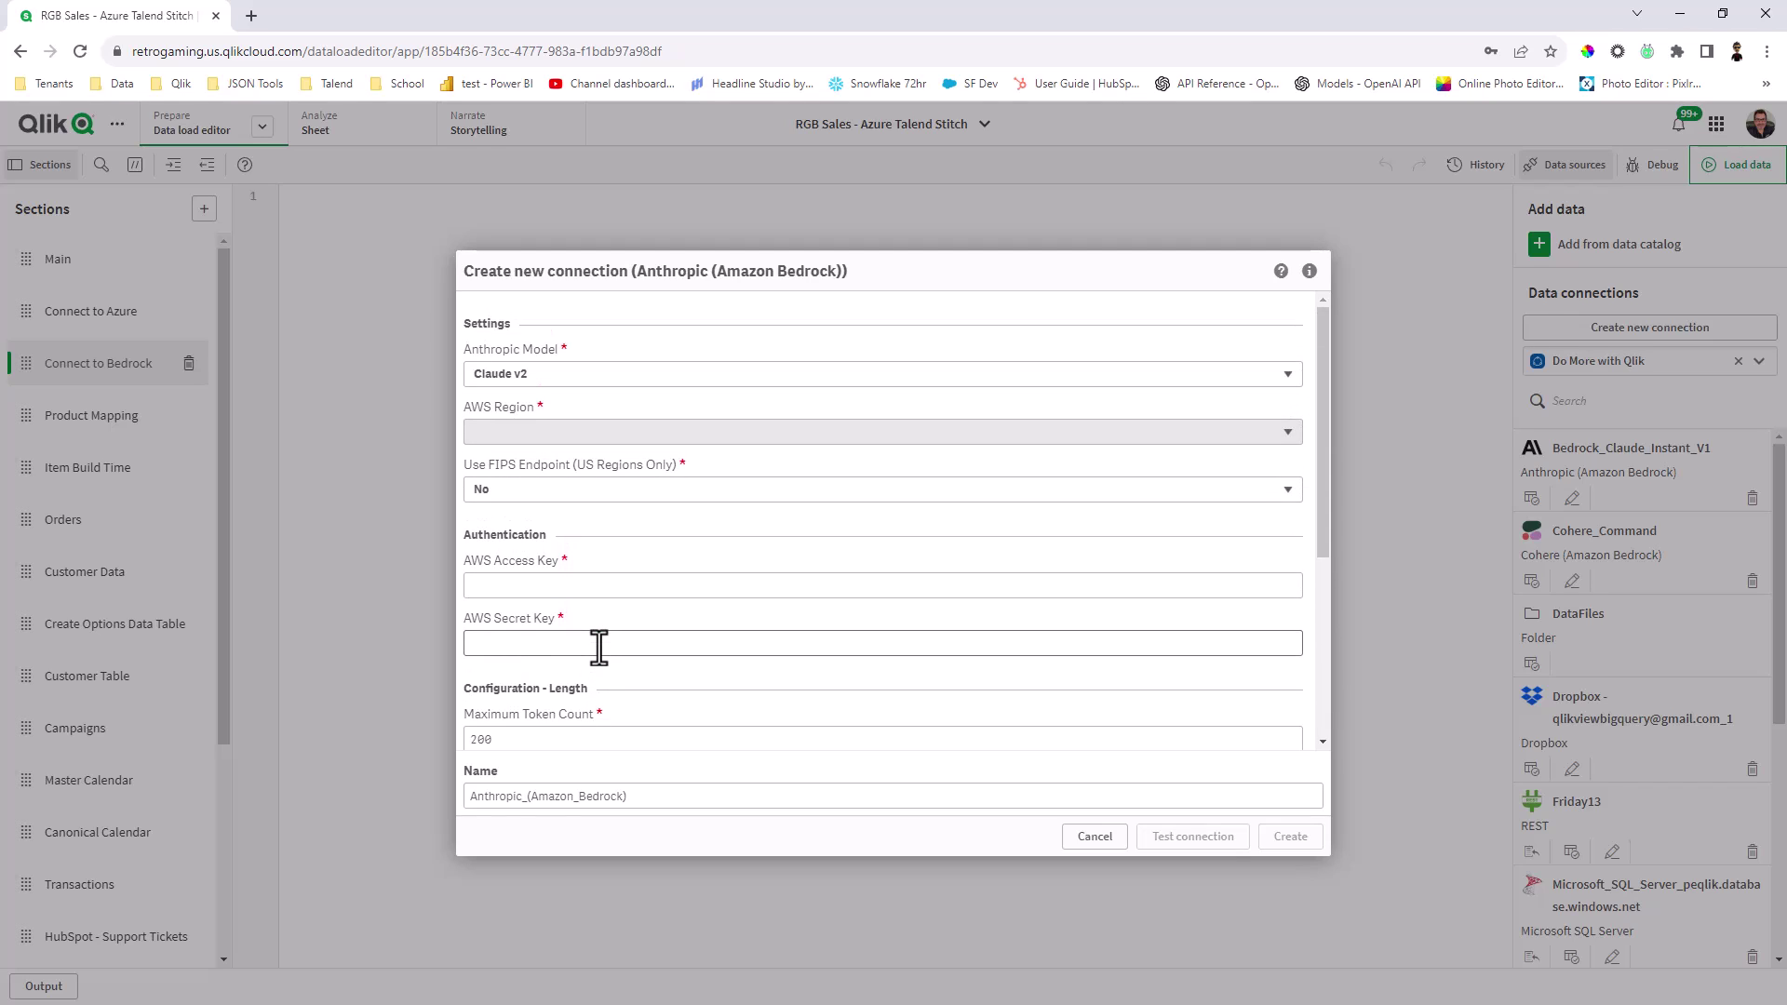
Step: Keep Claude v2 as the Anthropic model, then cancel the new connection
click(669, 376)
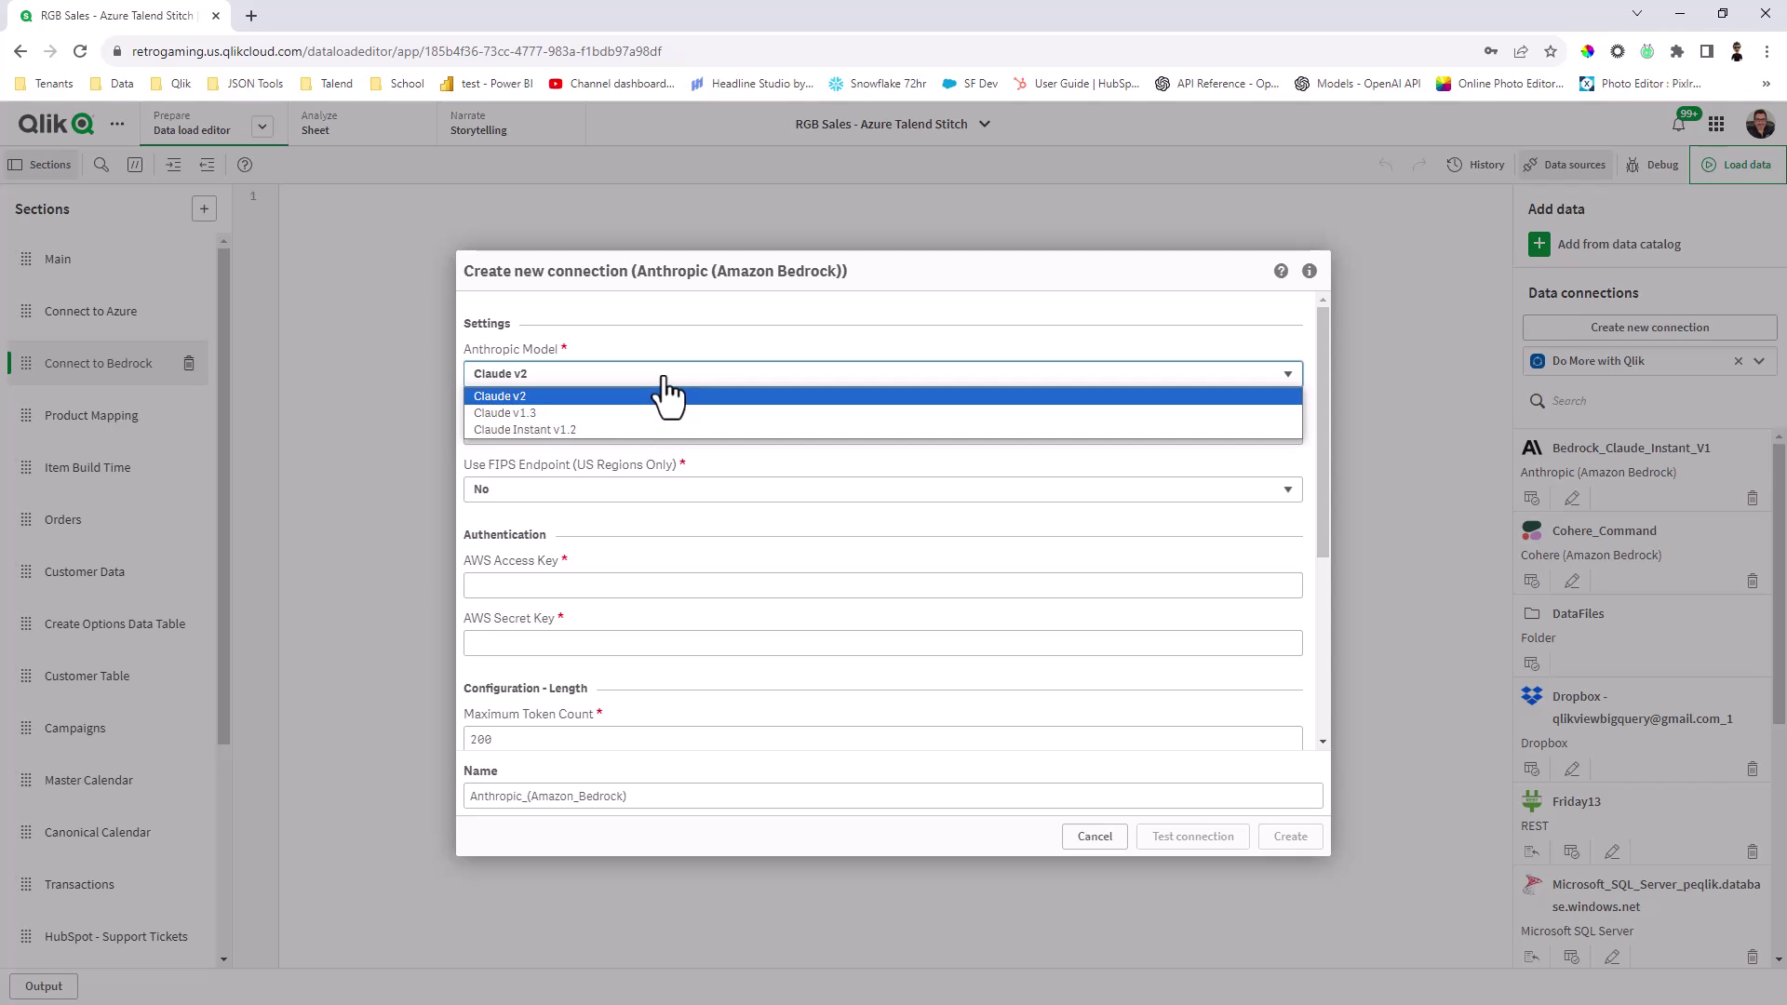
click(792, 316)
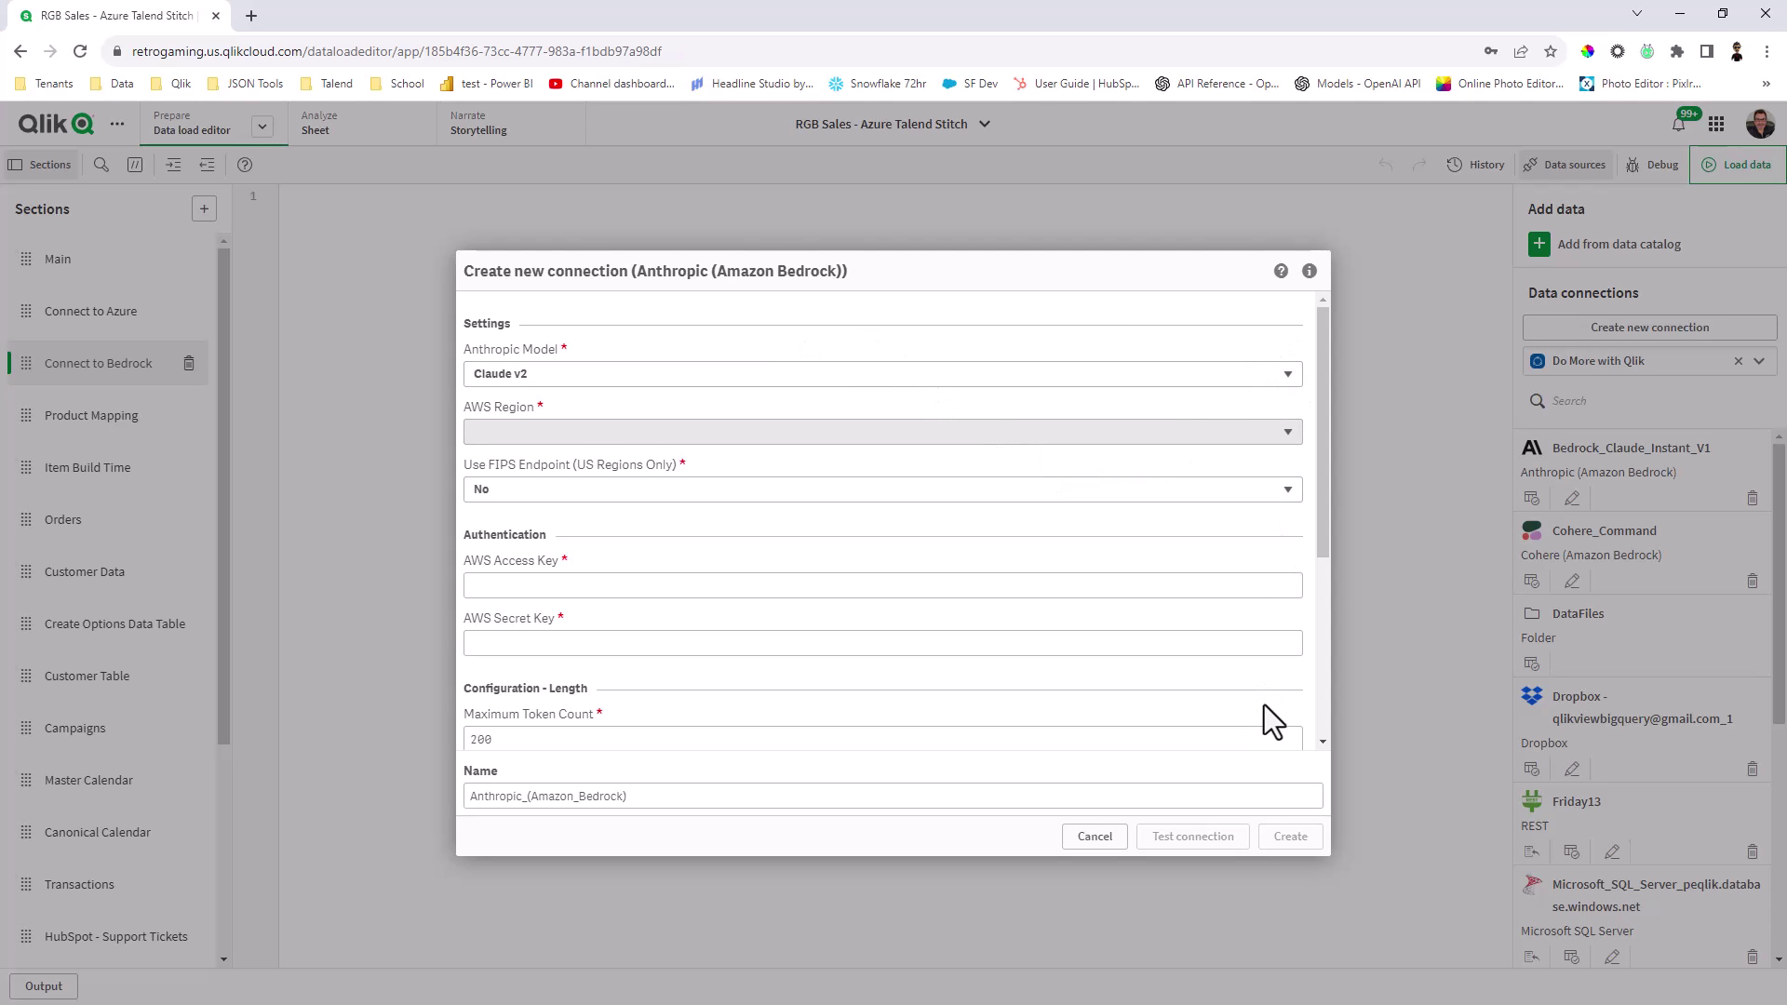
click(1094, 837)
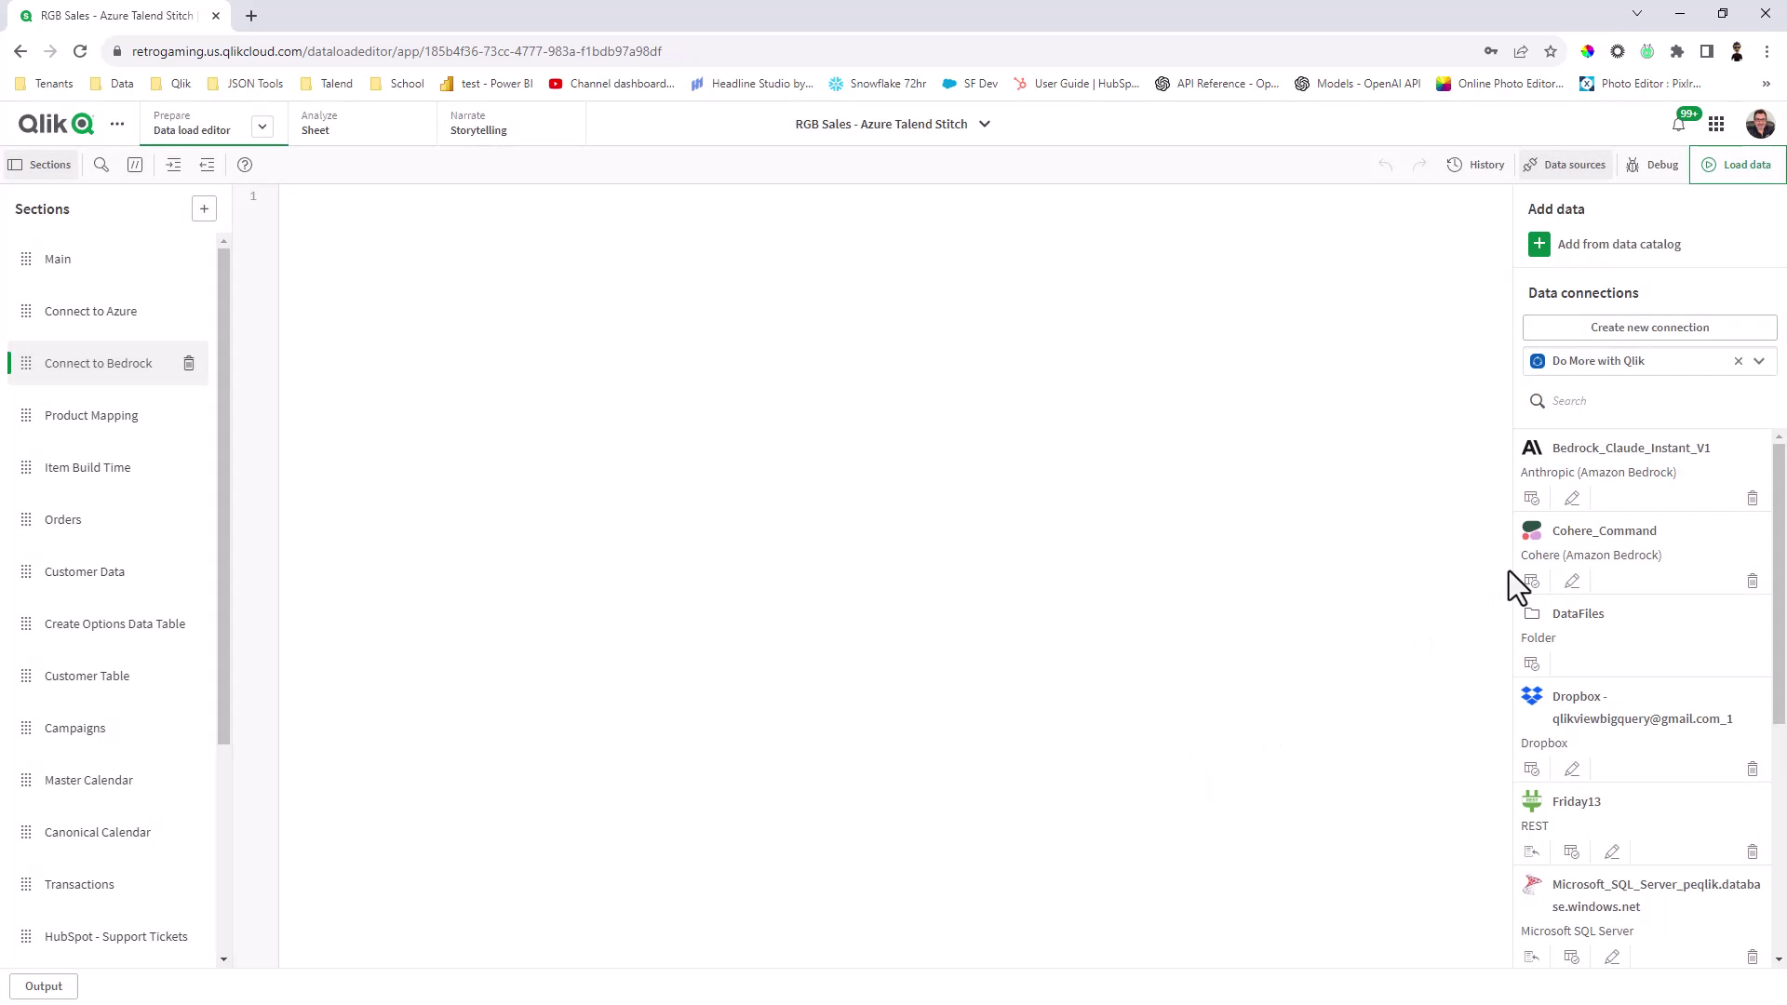
click(1603, 333)
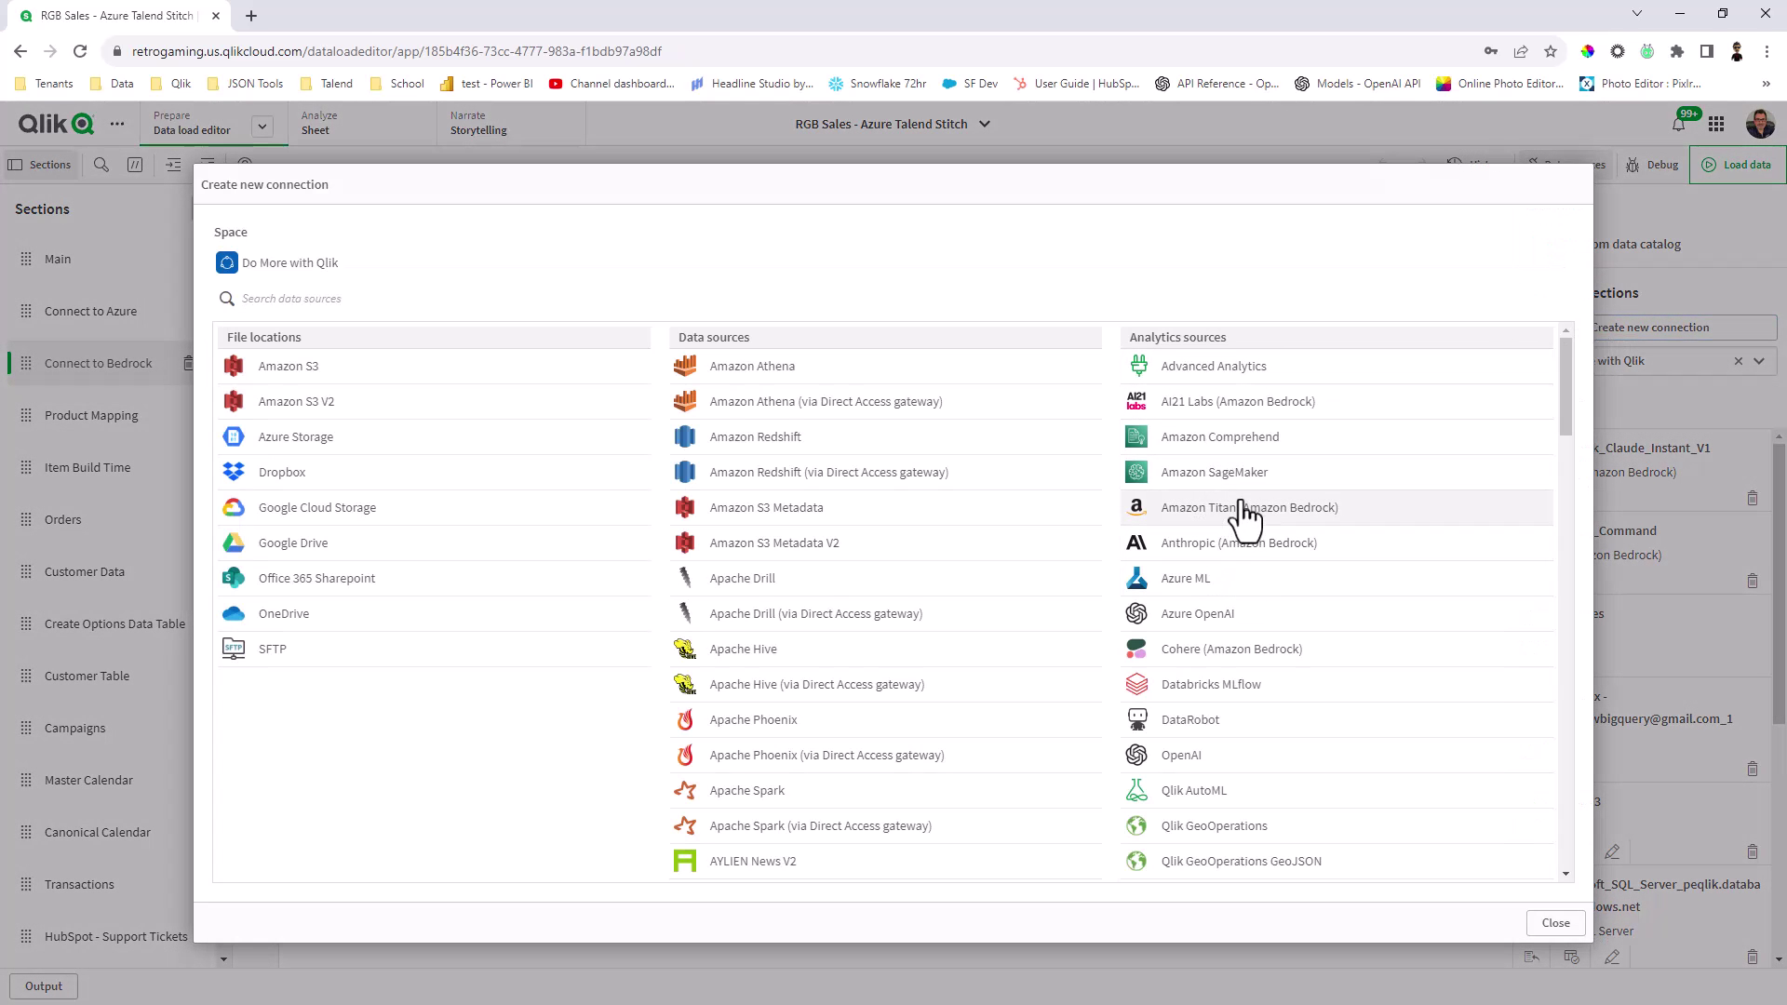
click(1243, 409)
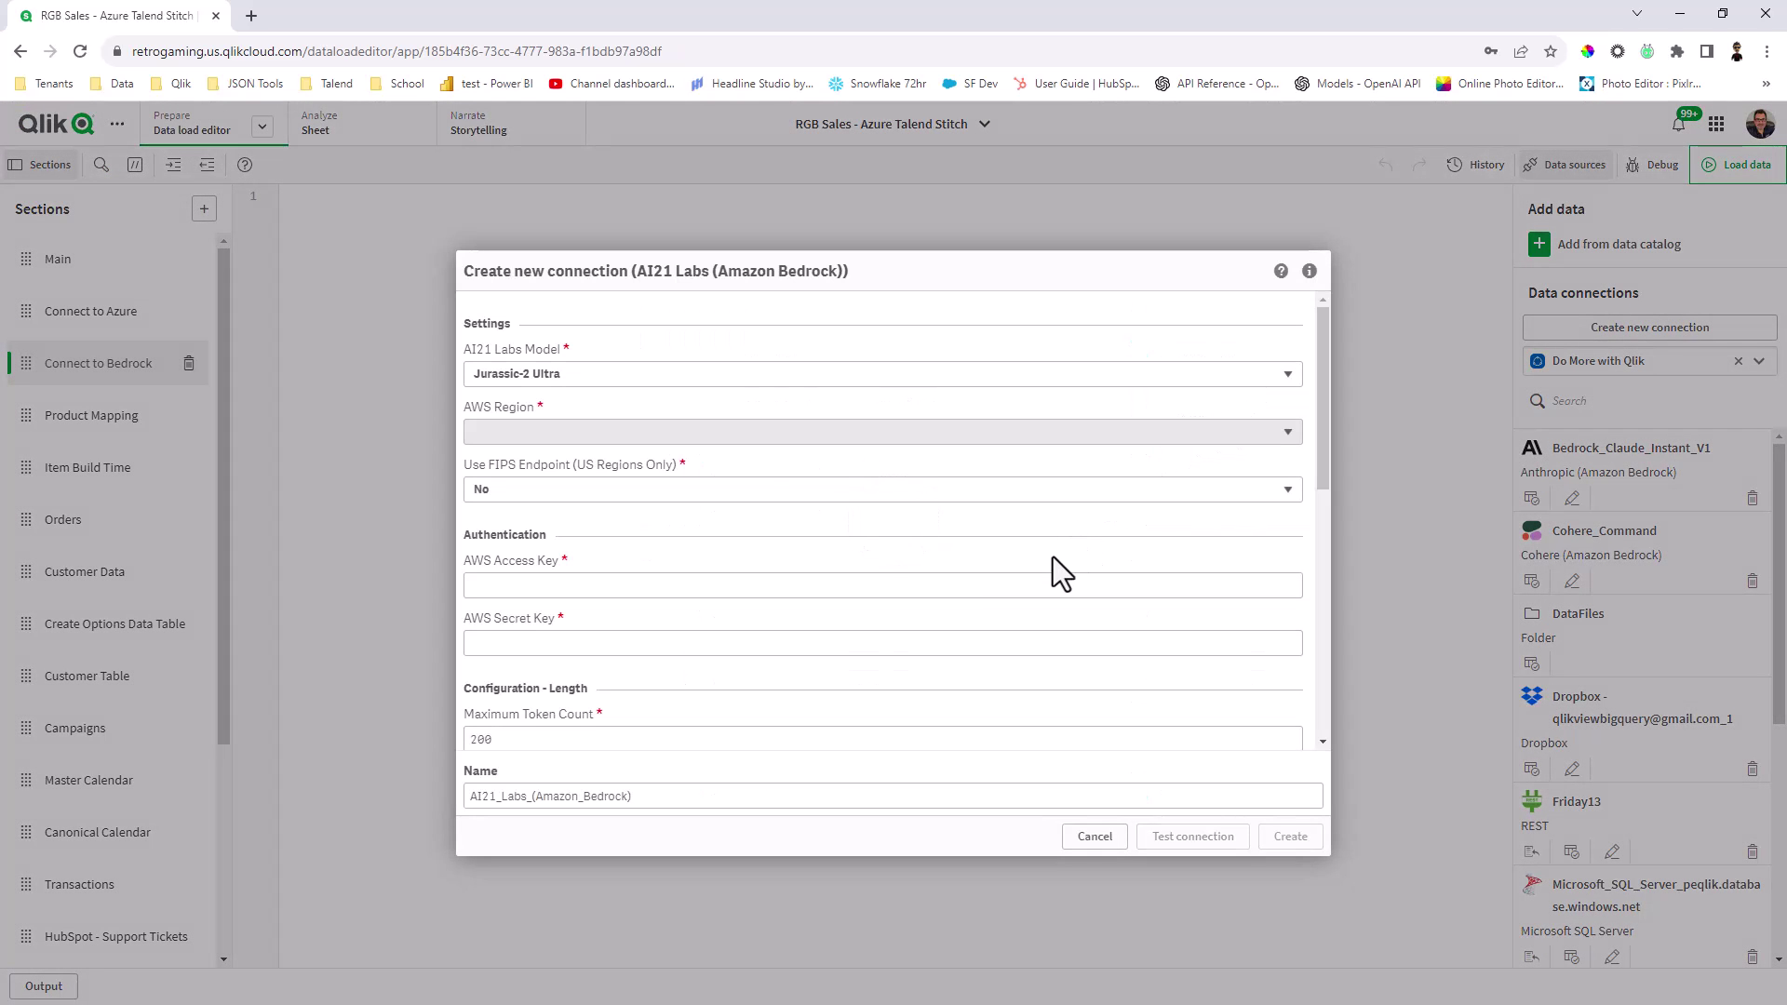
click(590, 377)
click(589, 372)
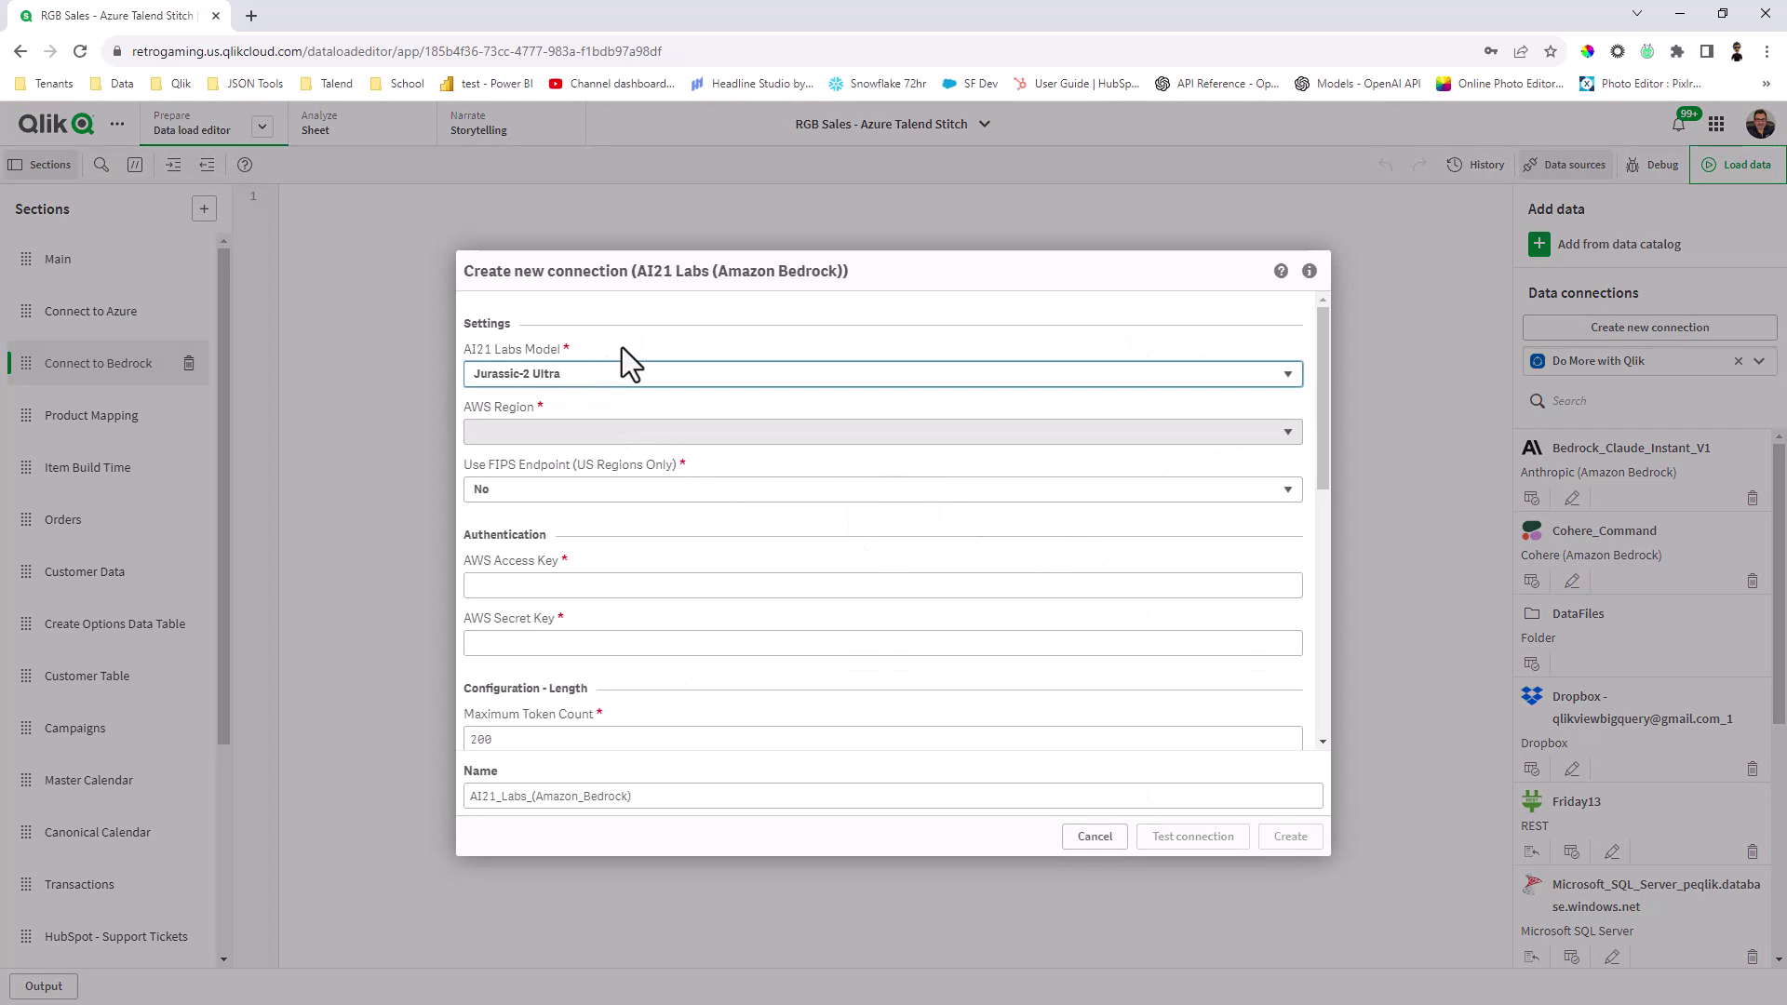
scroll(673, 575, down, 3)
scroll(675, 596, down, 4)
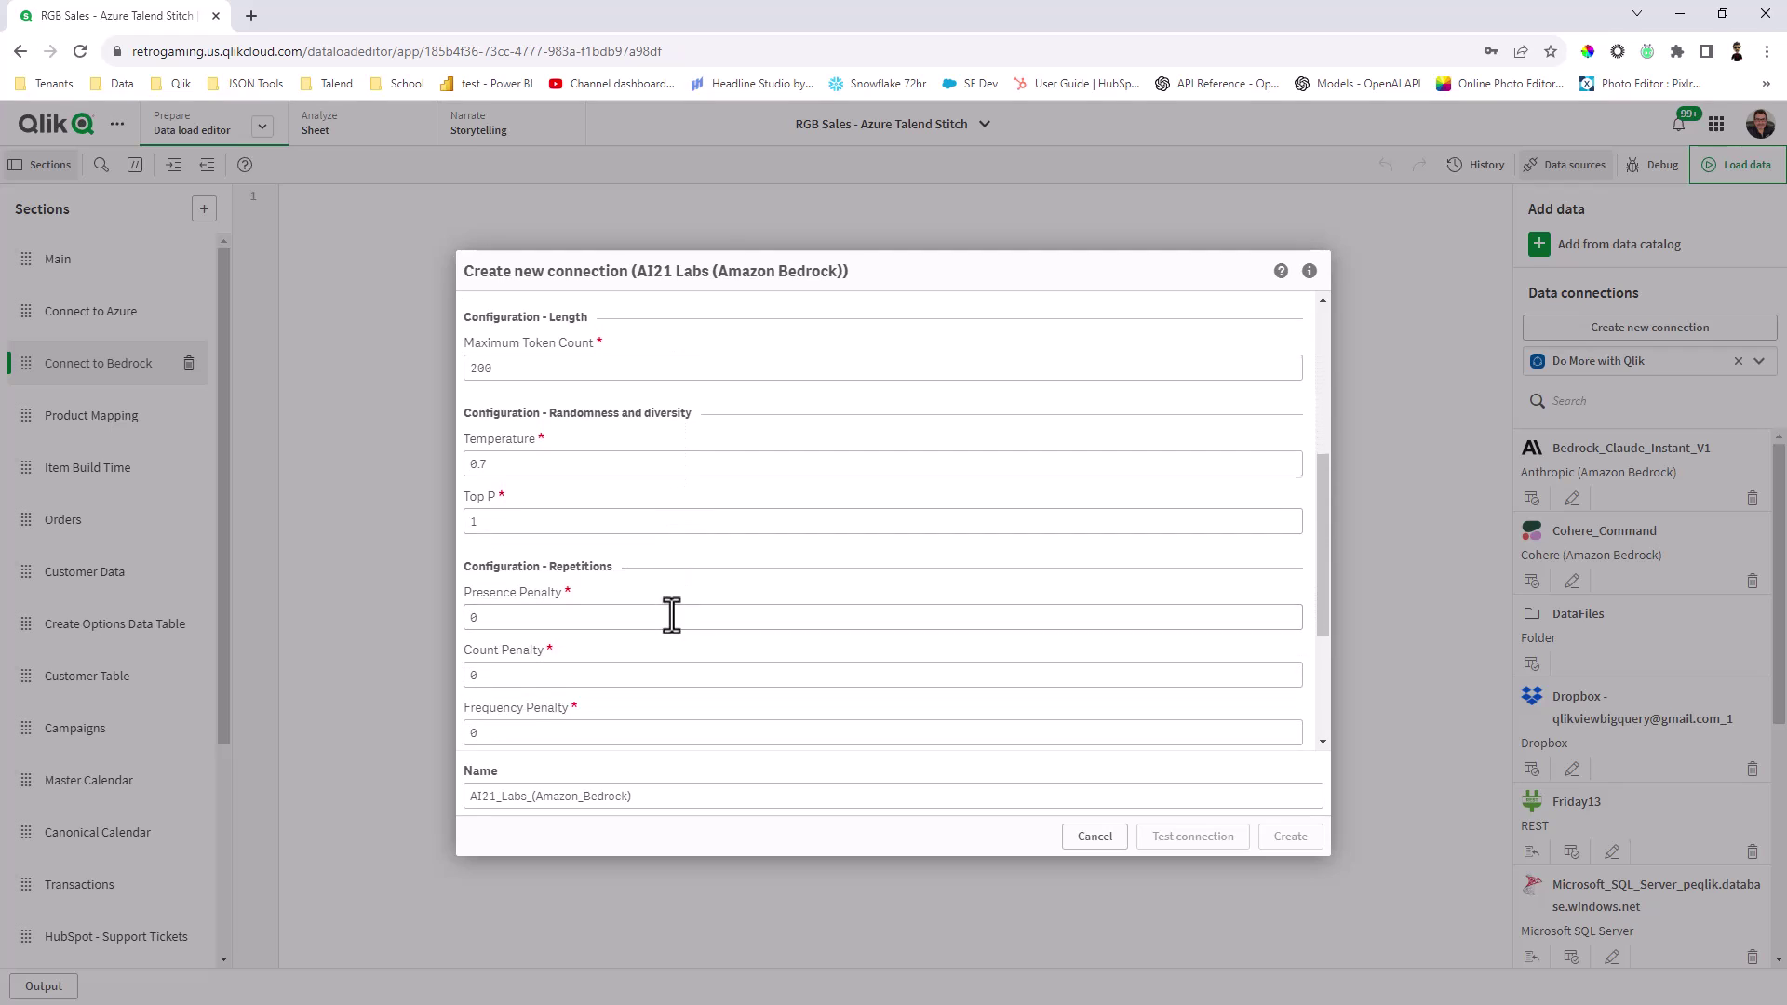
scroll(679, 618, up, 7)
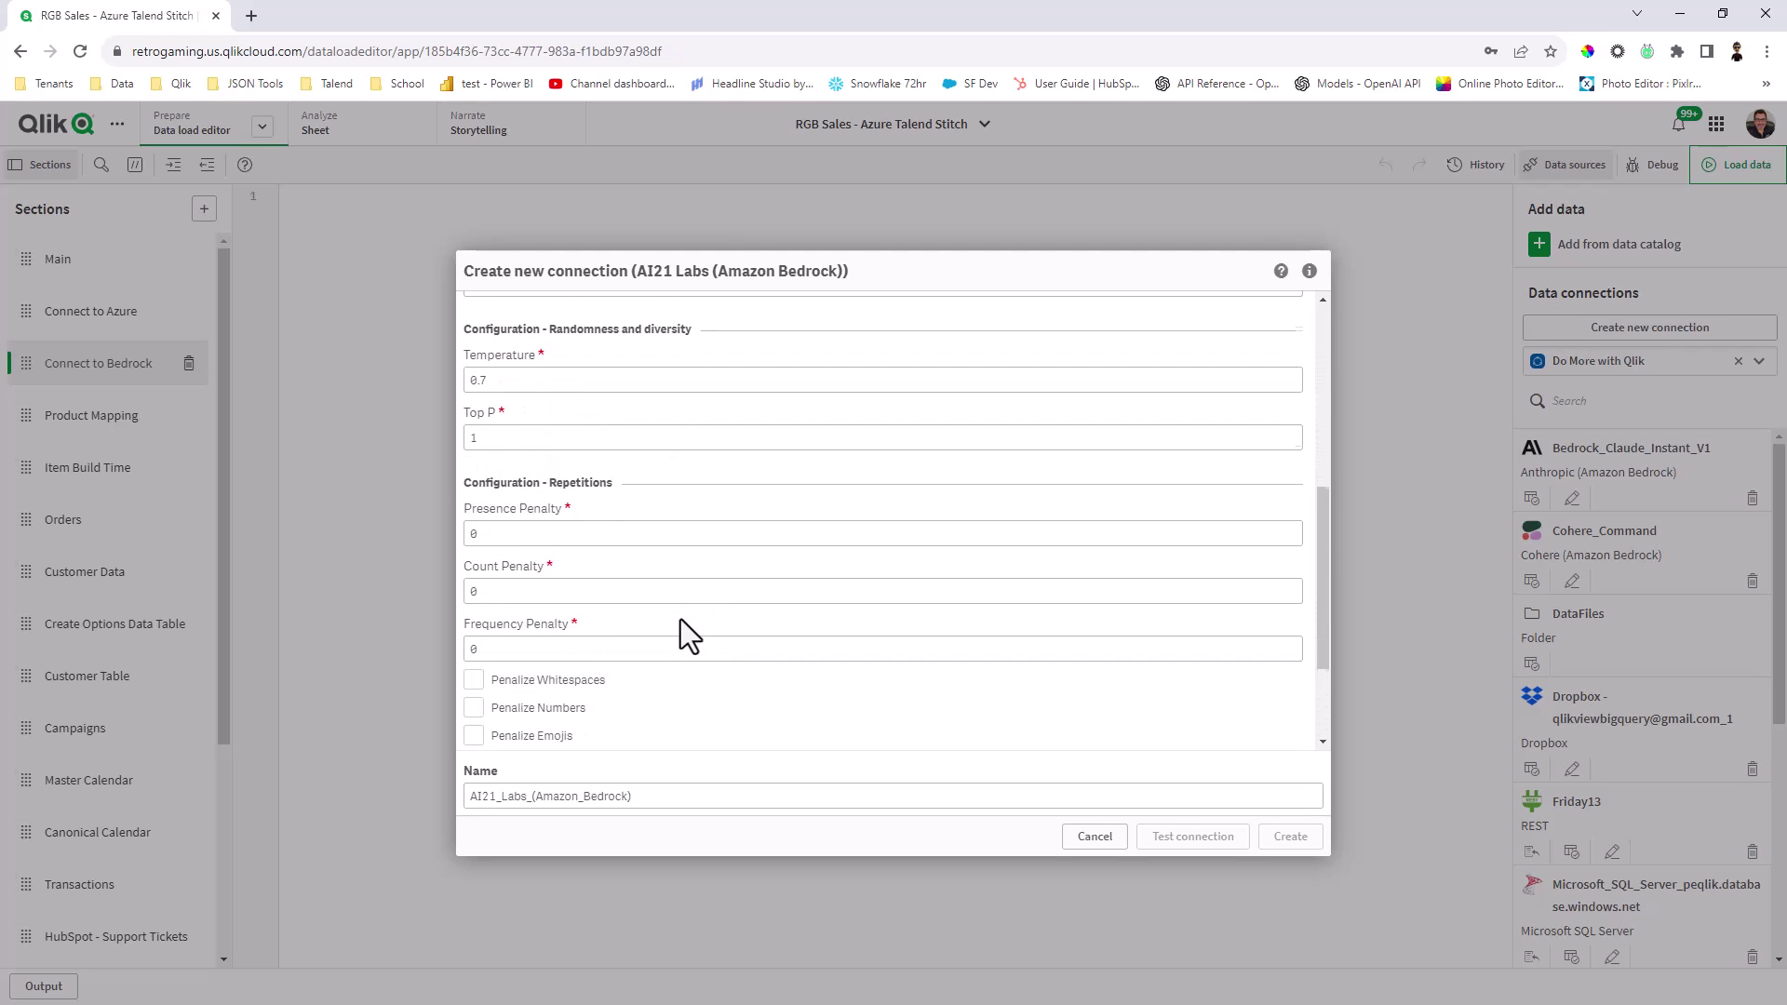
click(1094, 837)
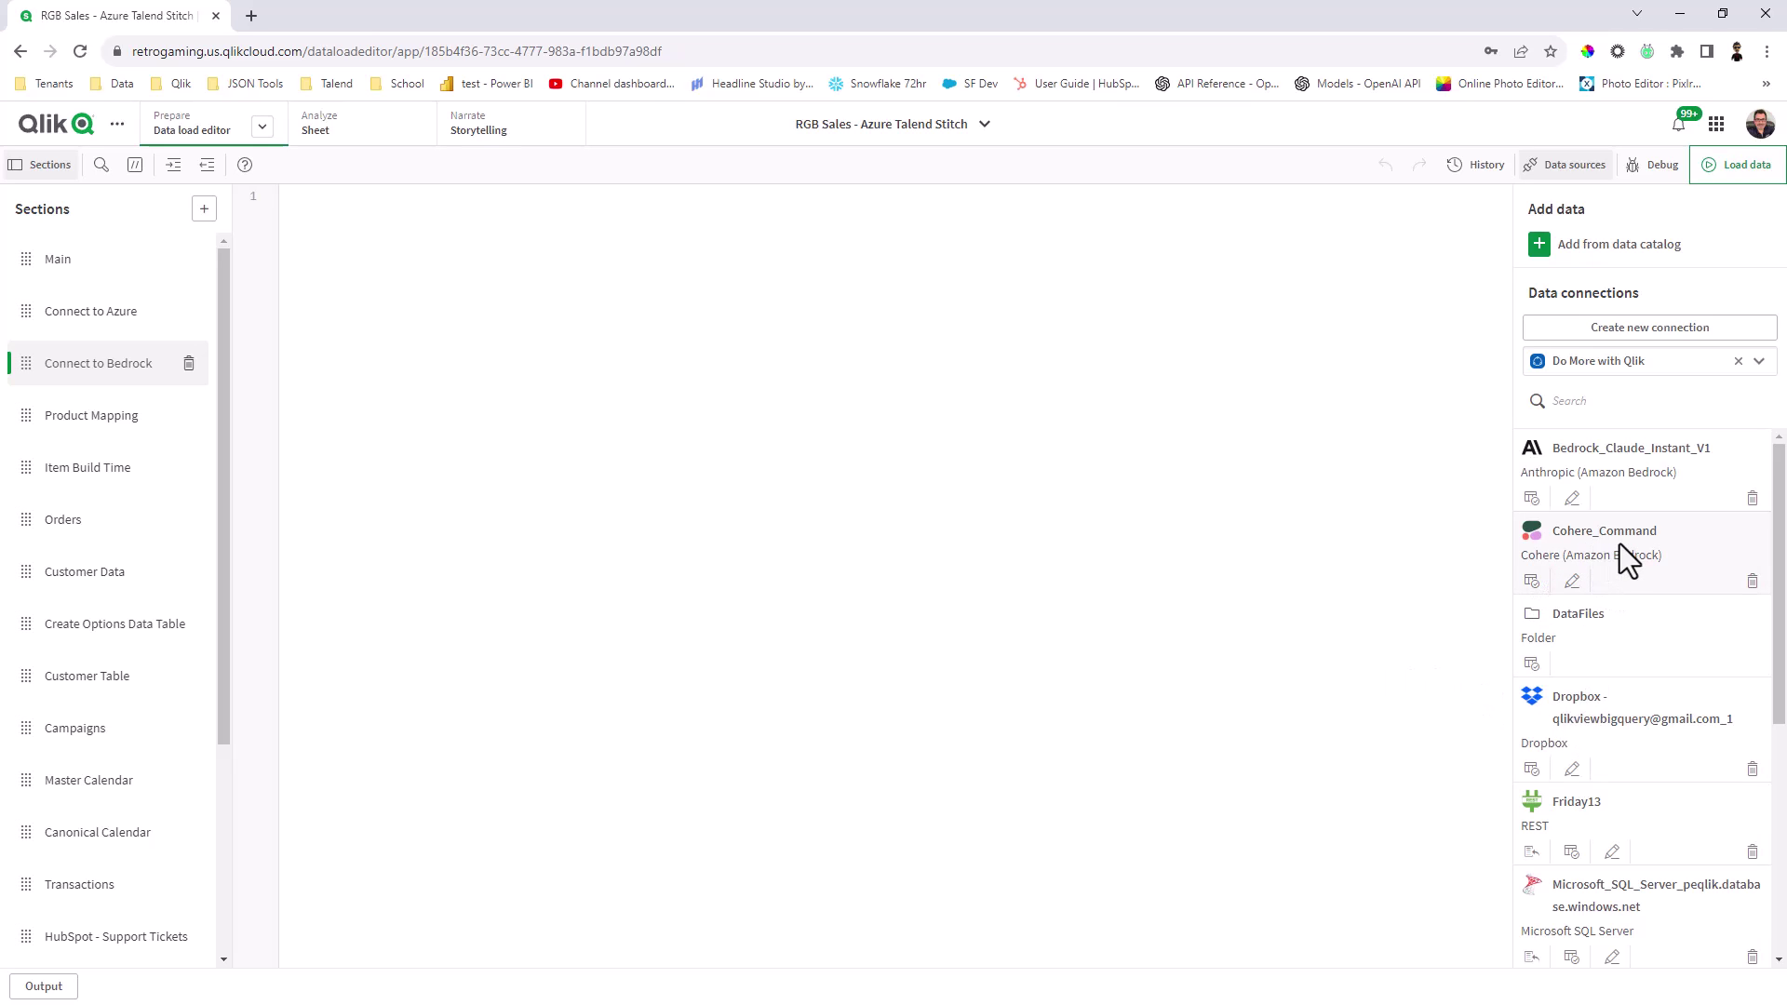
click(1572, 581)
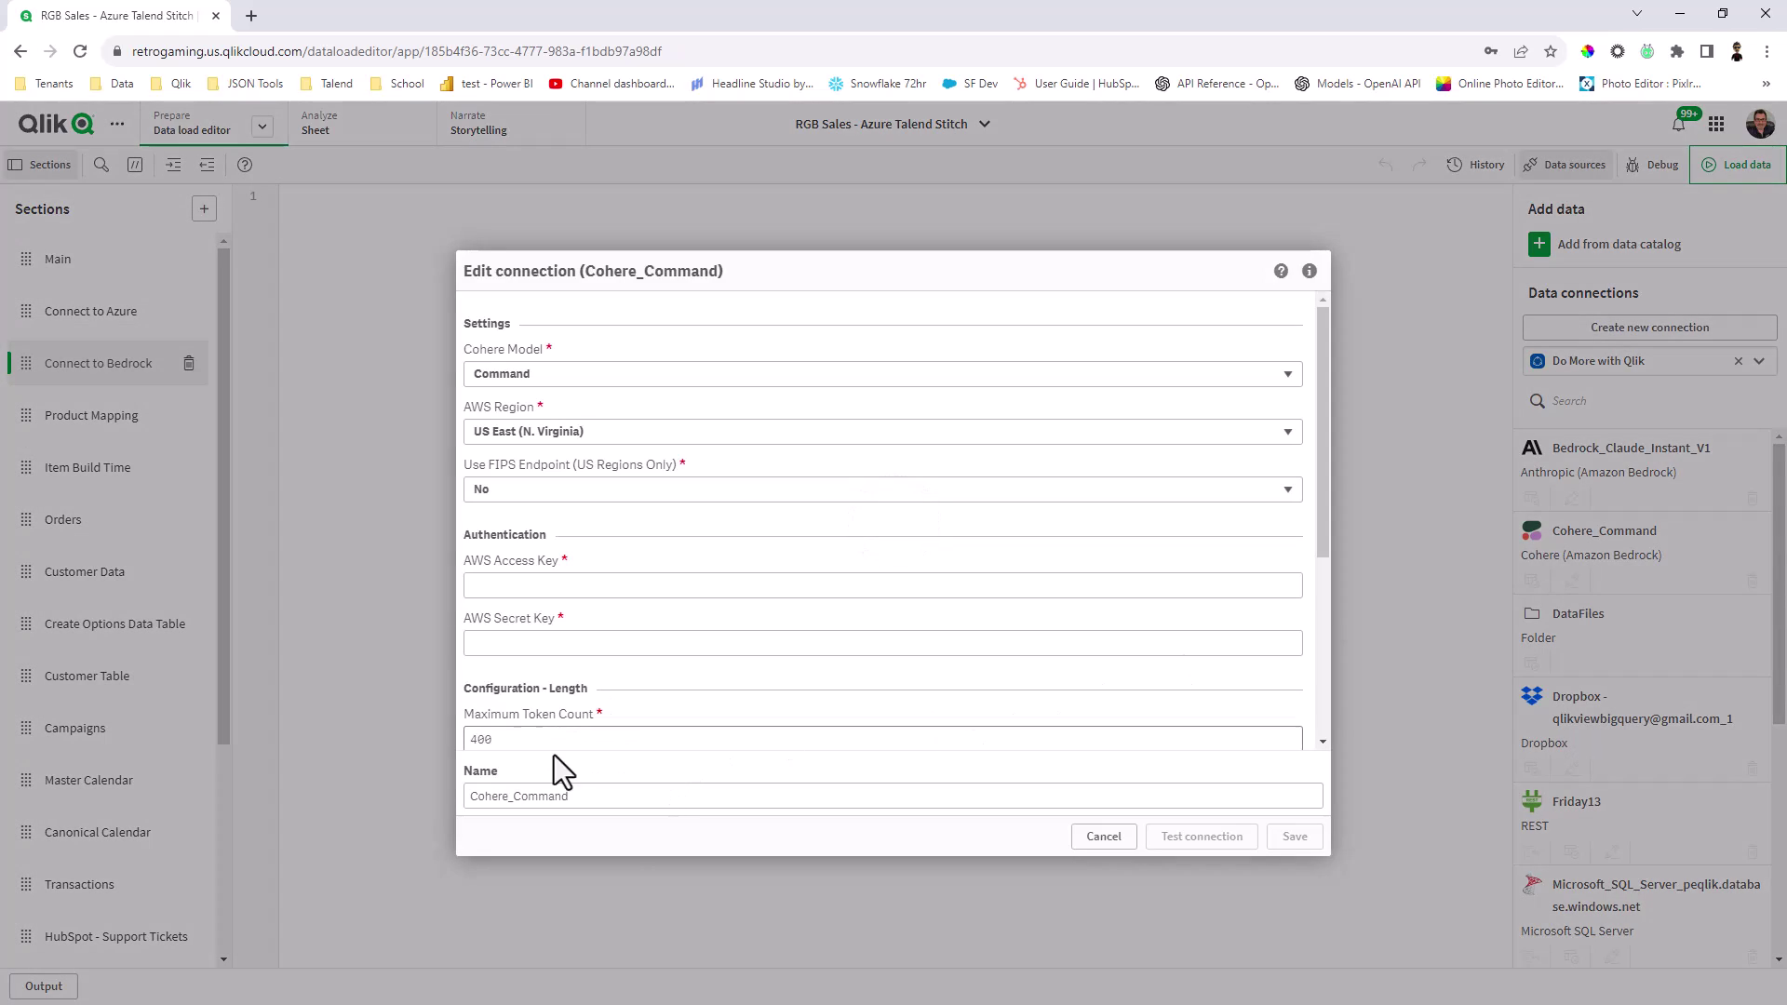
click(1098, 840)
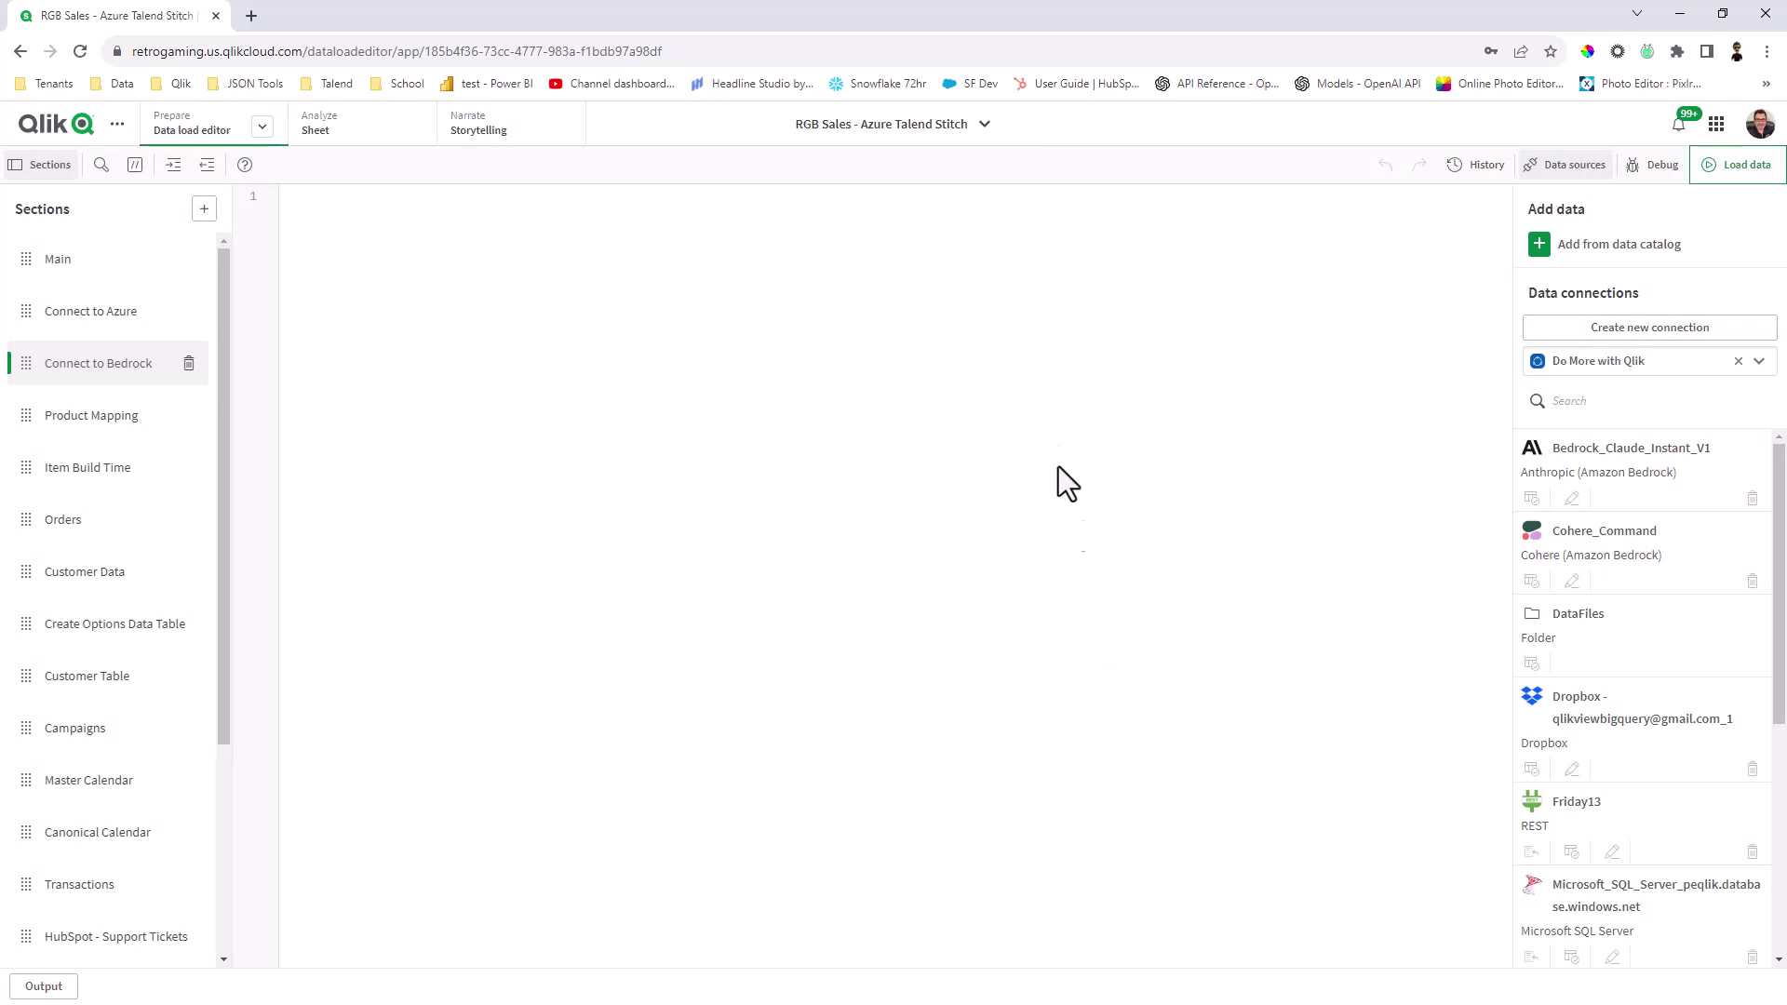
Step: On the cleared Sales and Order Analysis sheet, open the LLM response object's expression editor
click(323, 128)
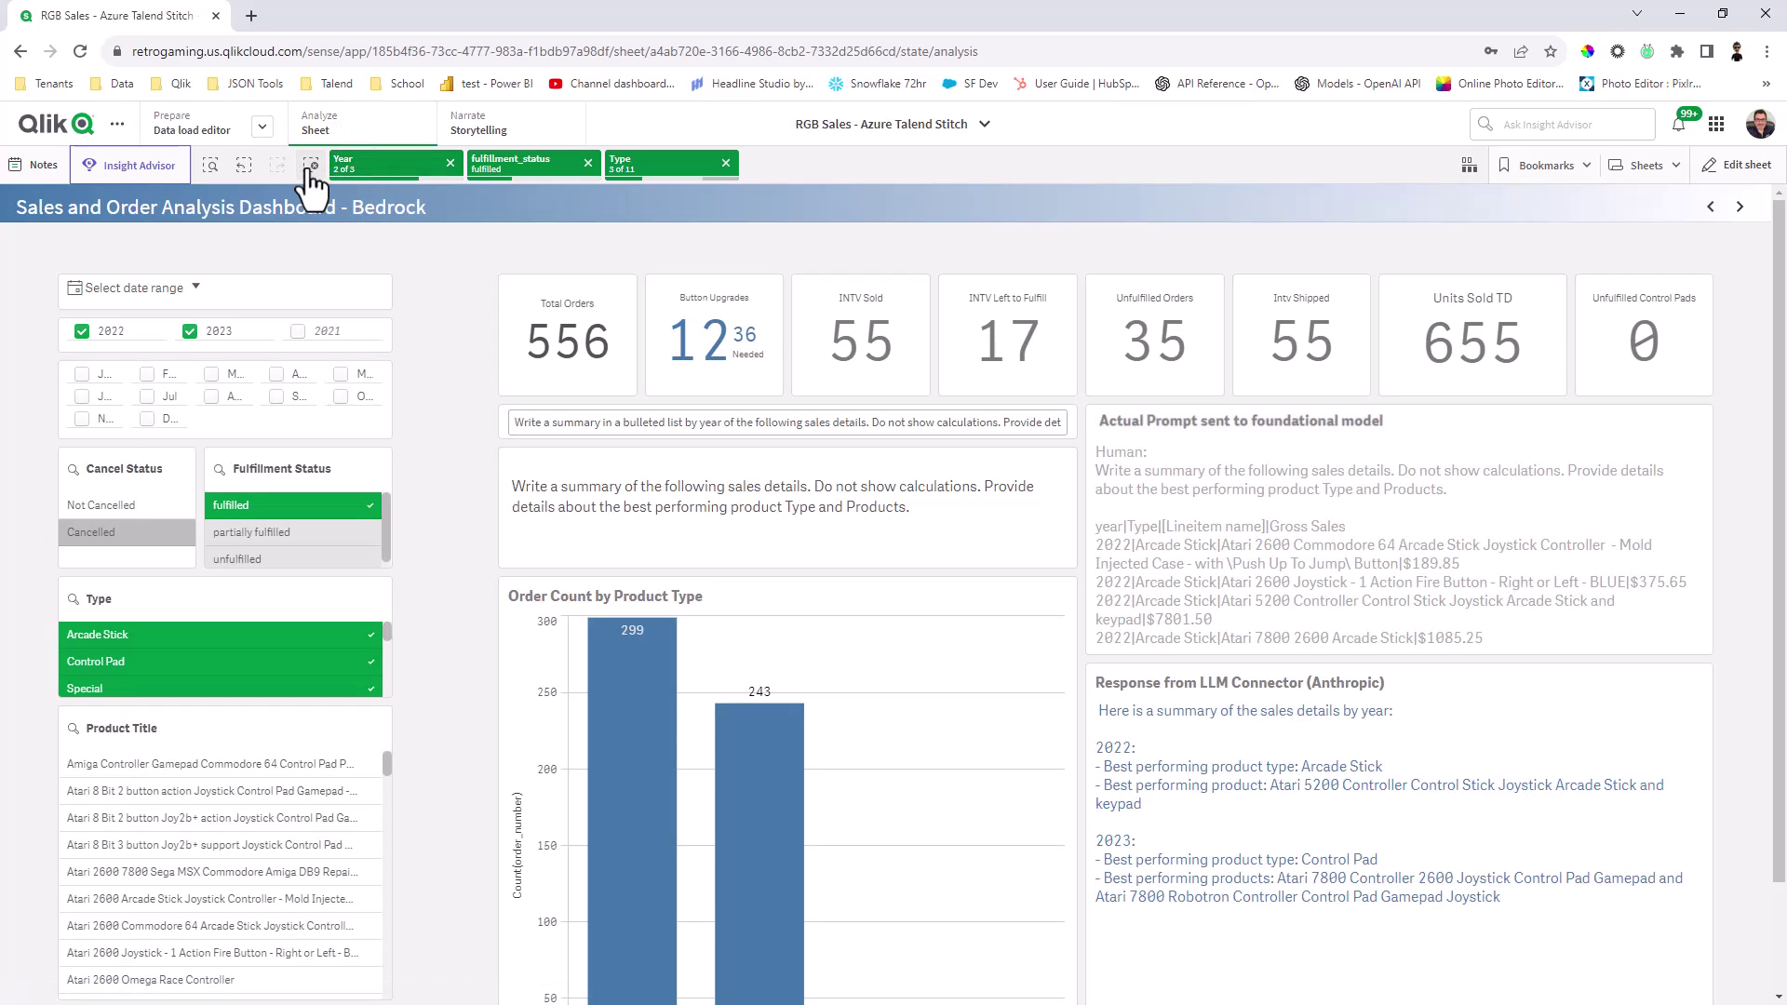
click(311, 166)
click(1737, 165)
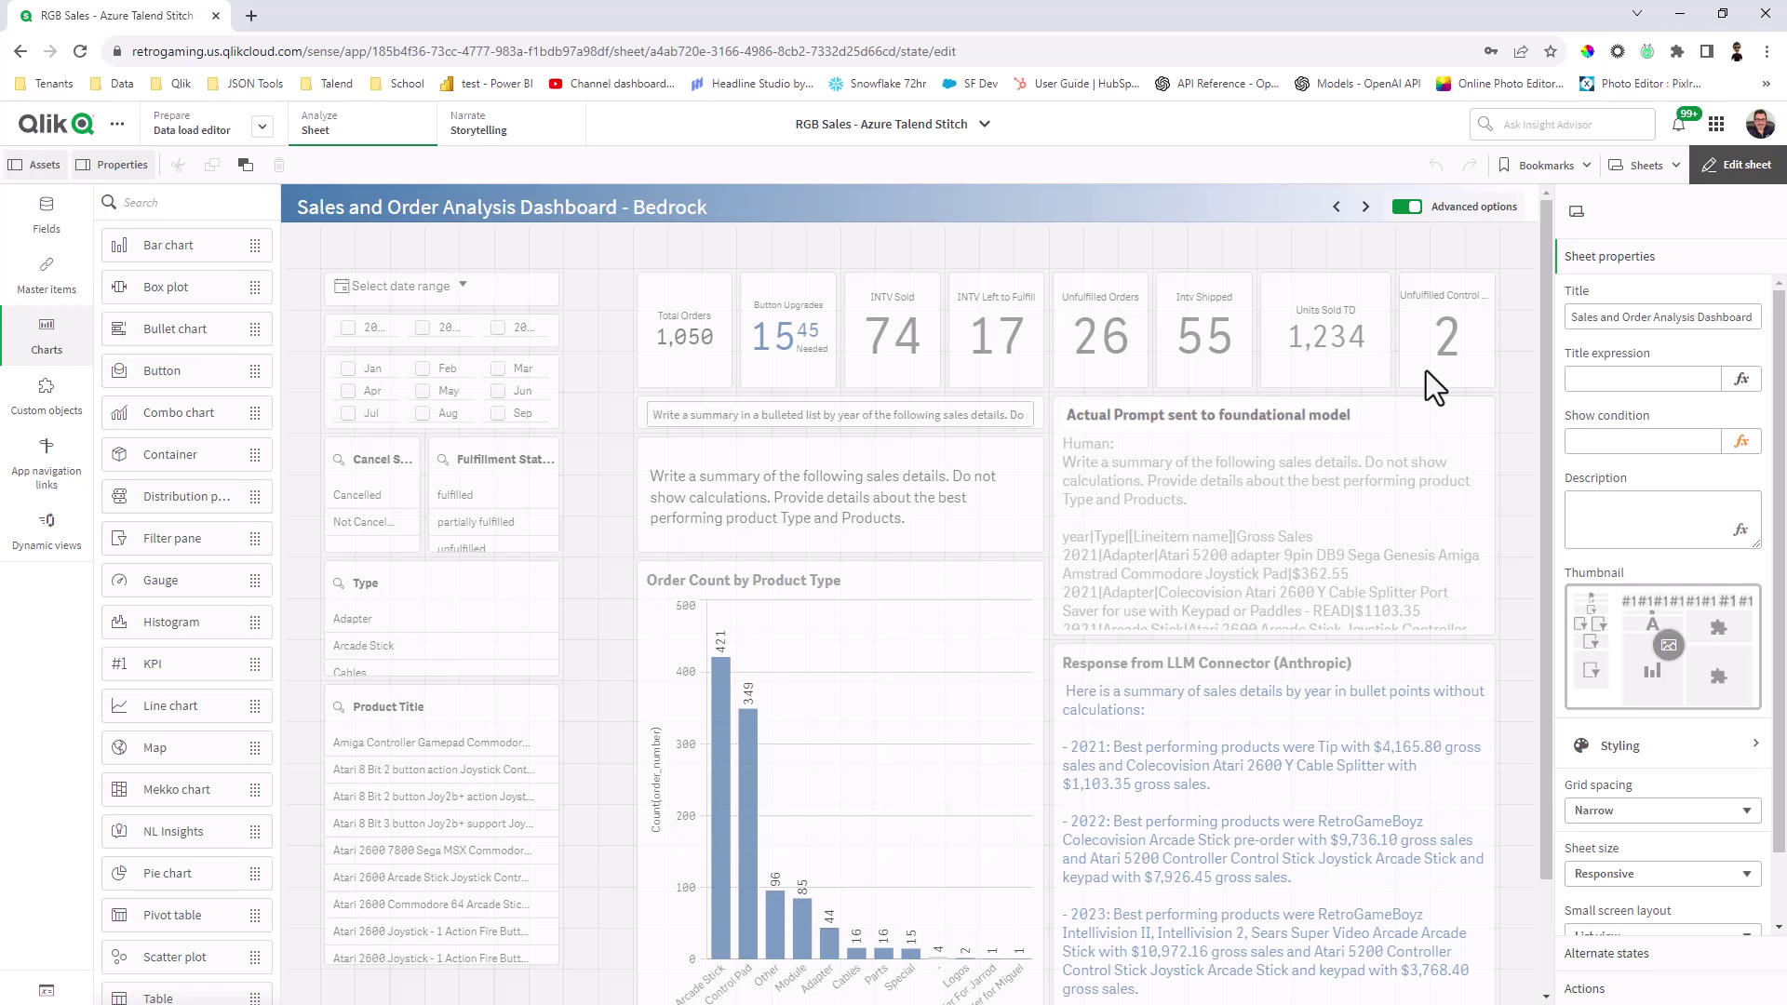
click(1331, 715)
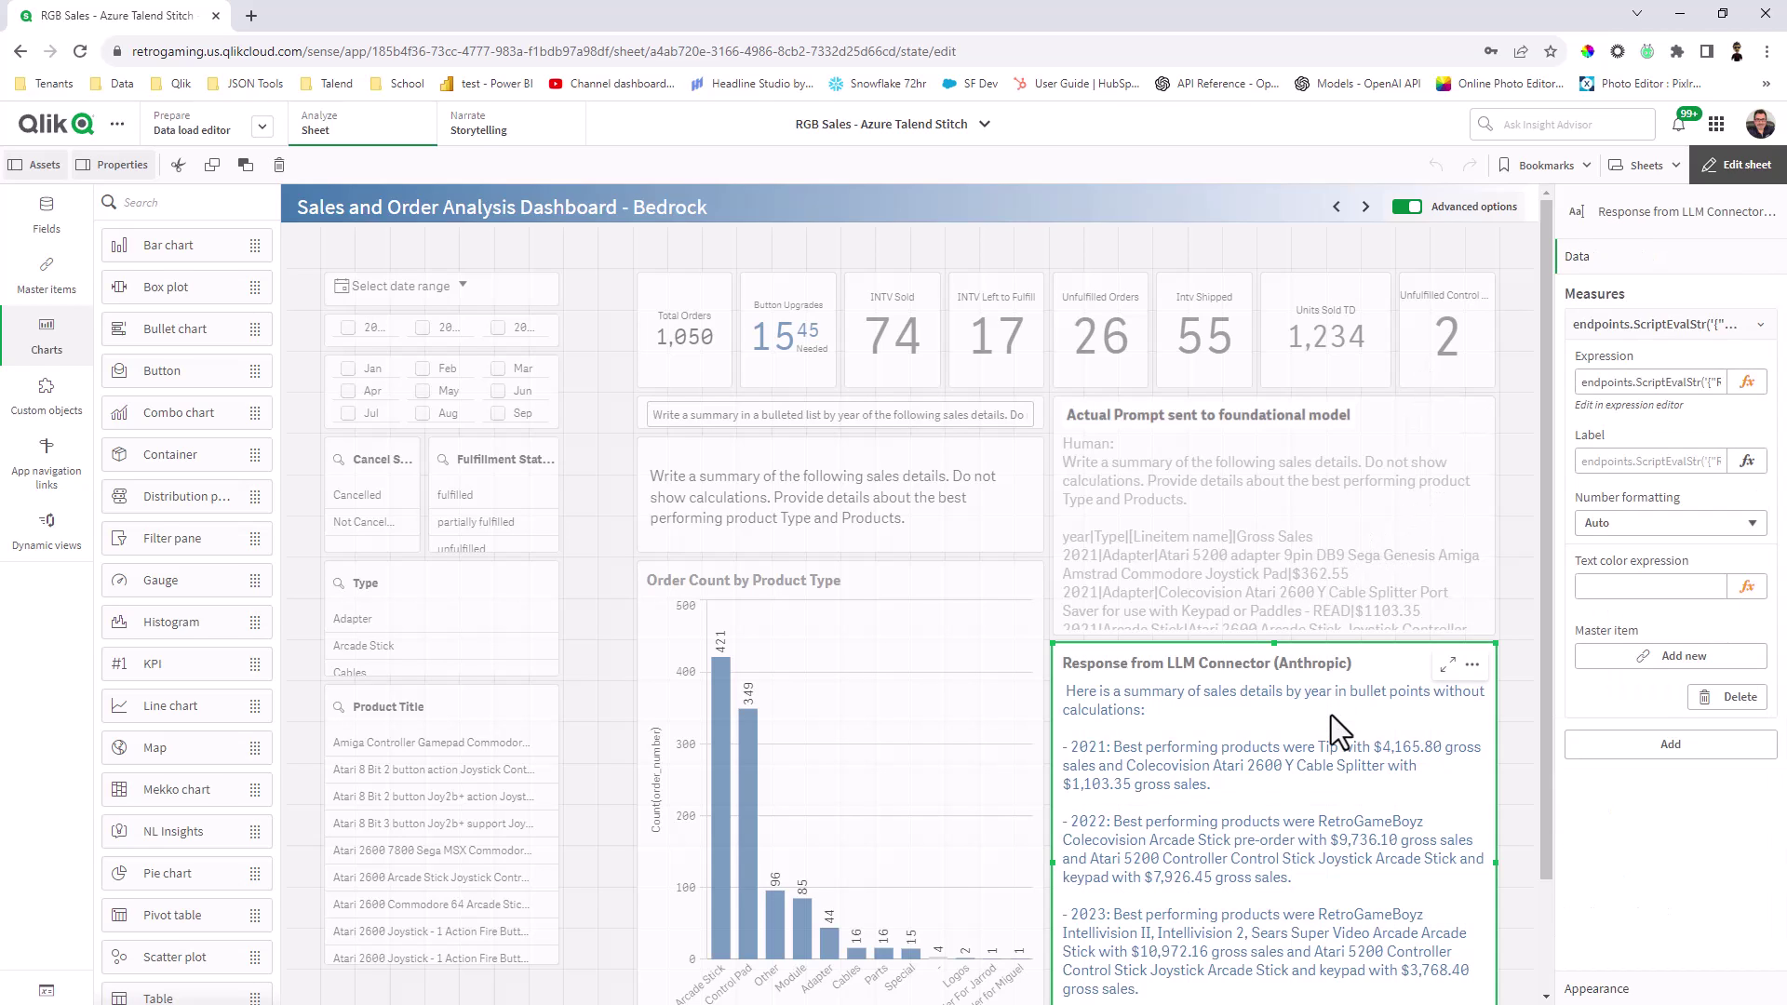
click(1747, 382)
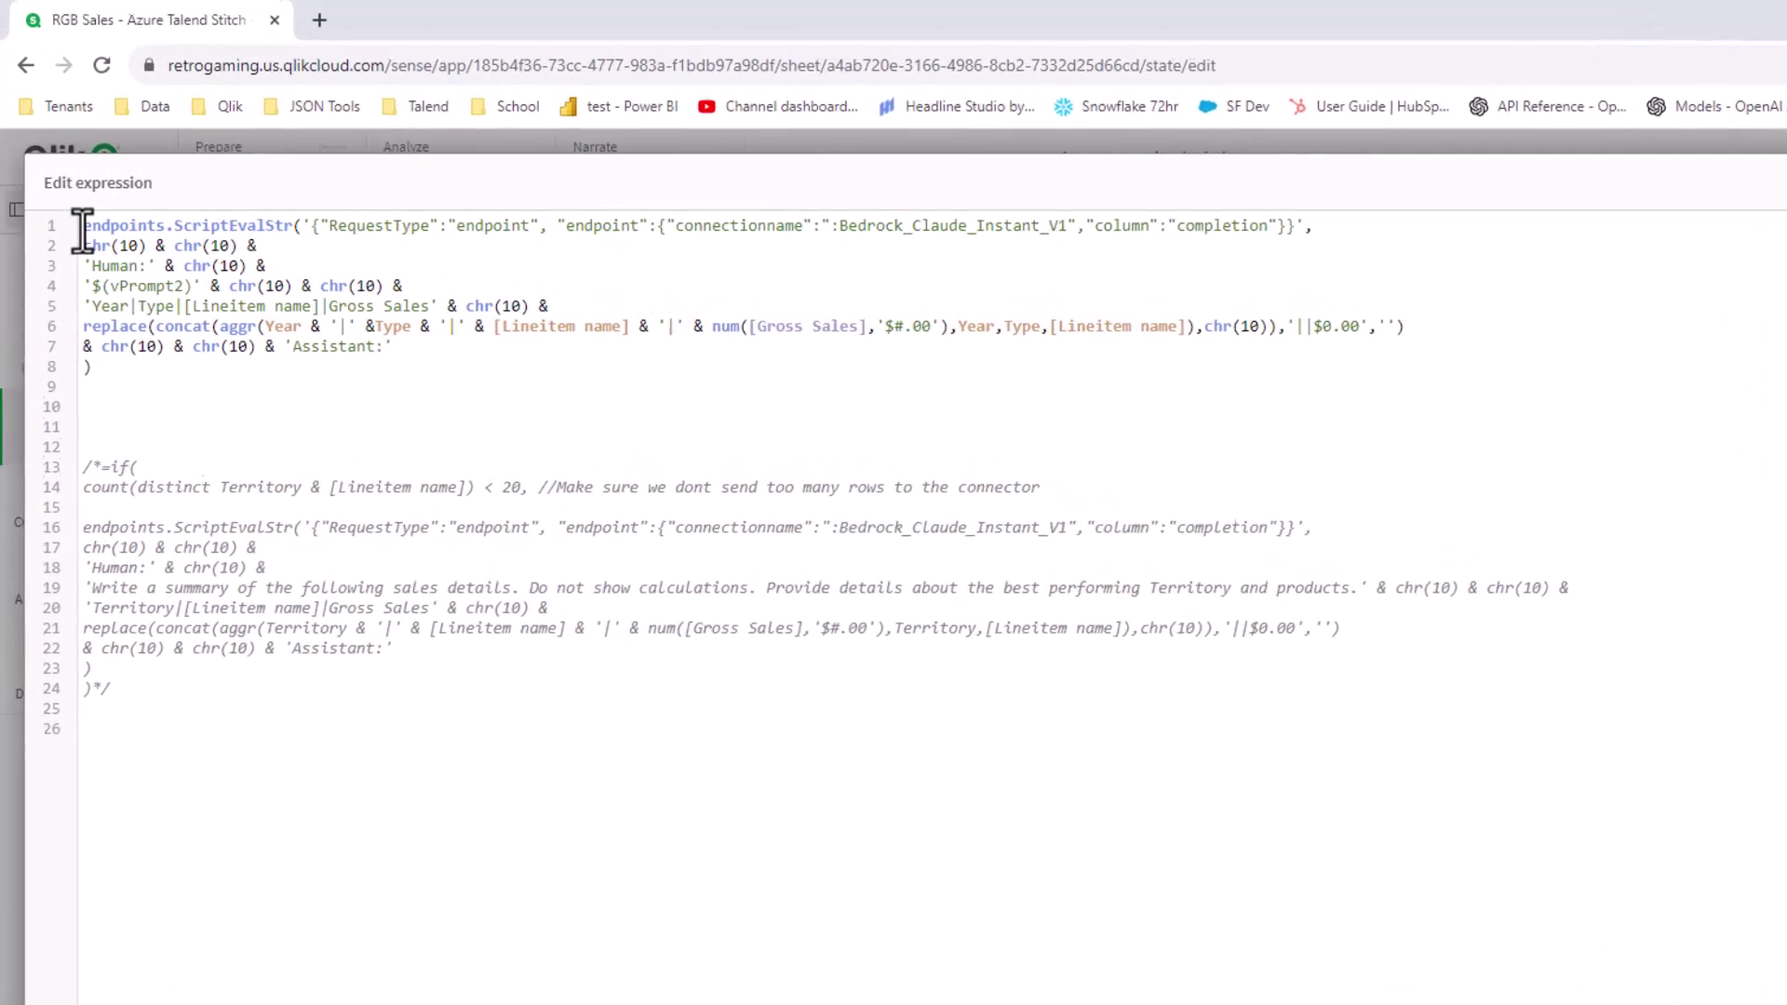
click(62, 177)
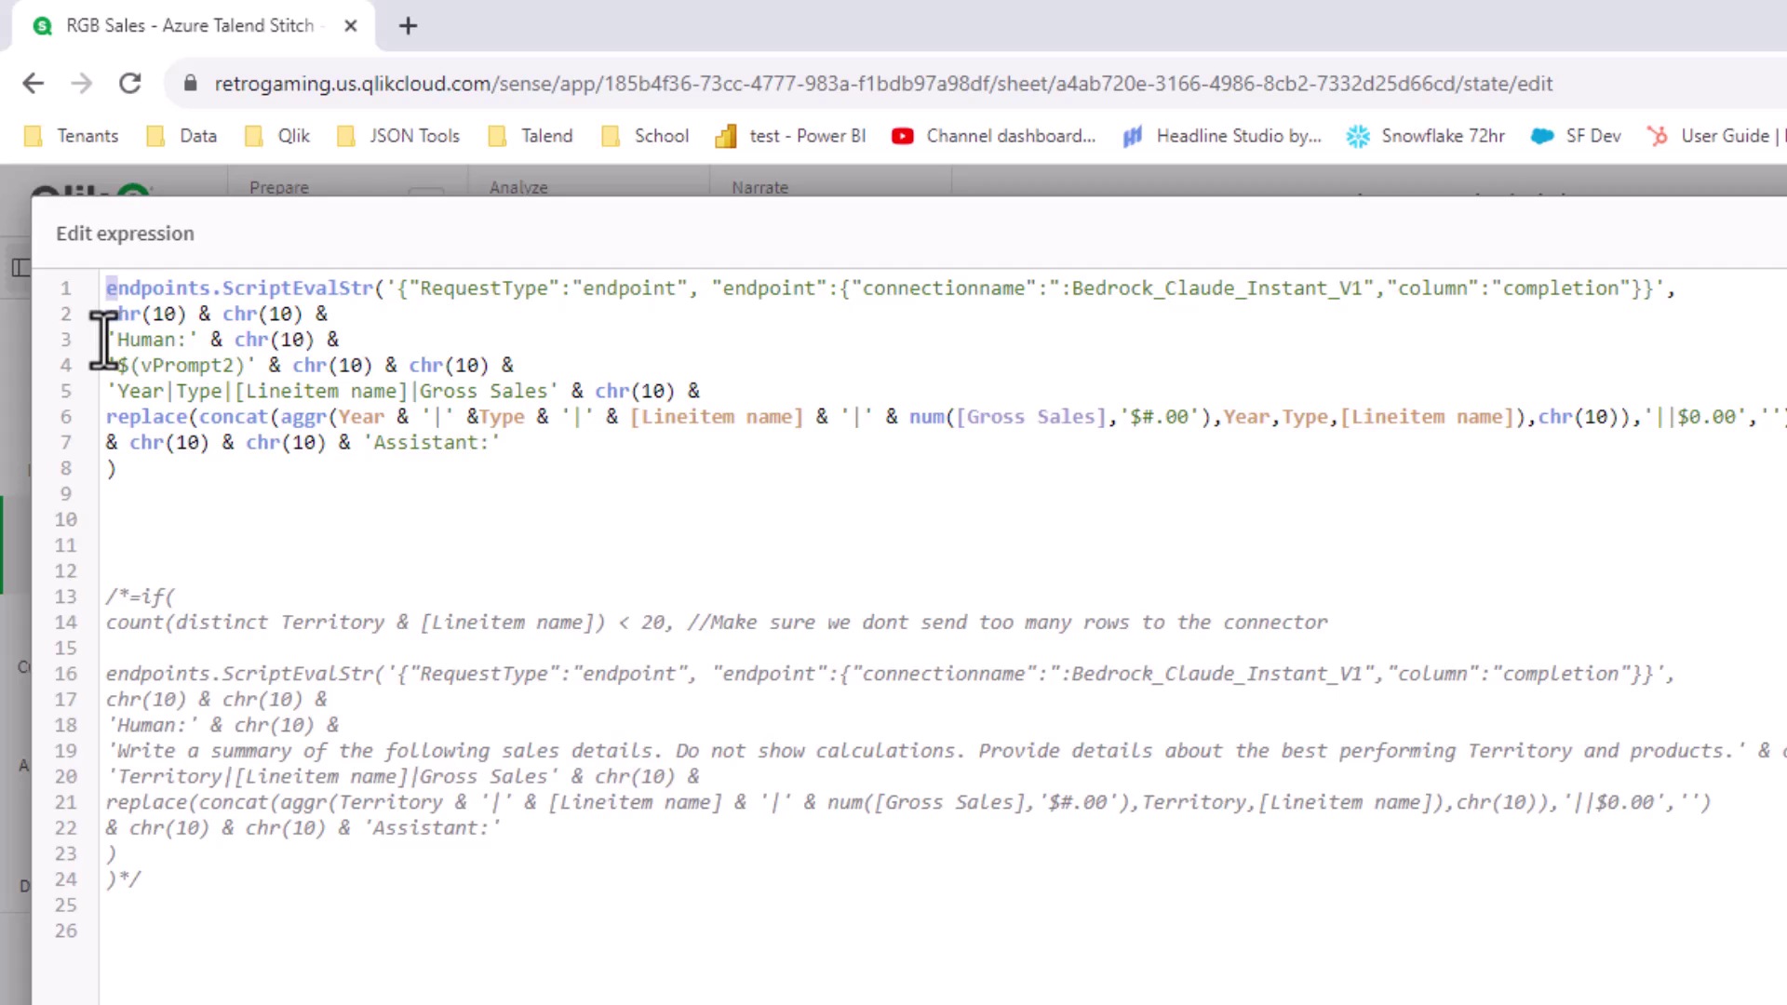
drag(106, 338, 186, 343)
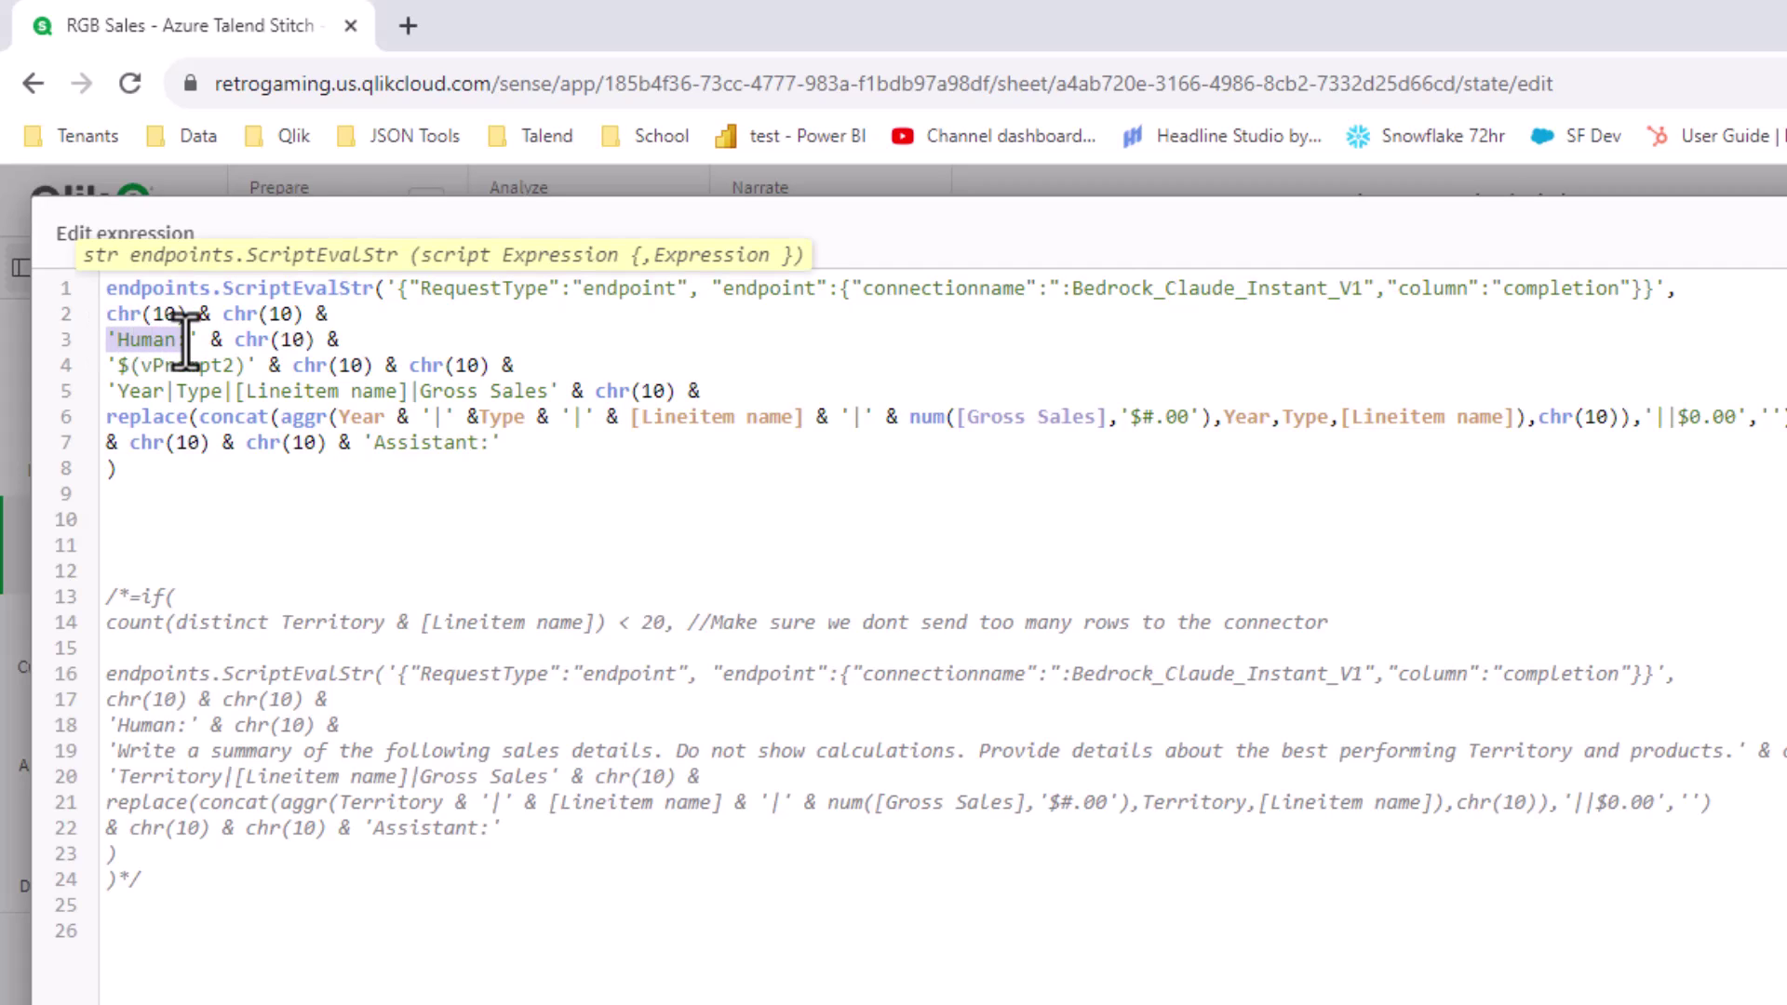
drag(363, 443, 491, 445)
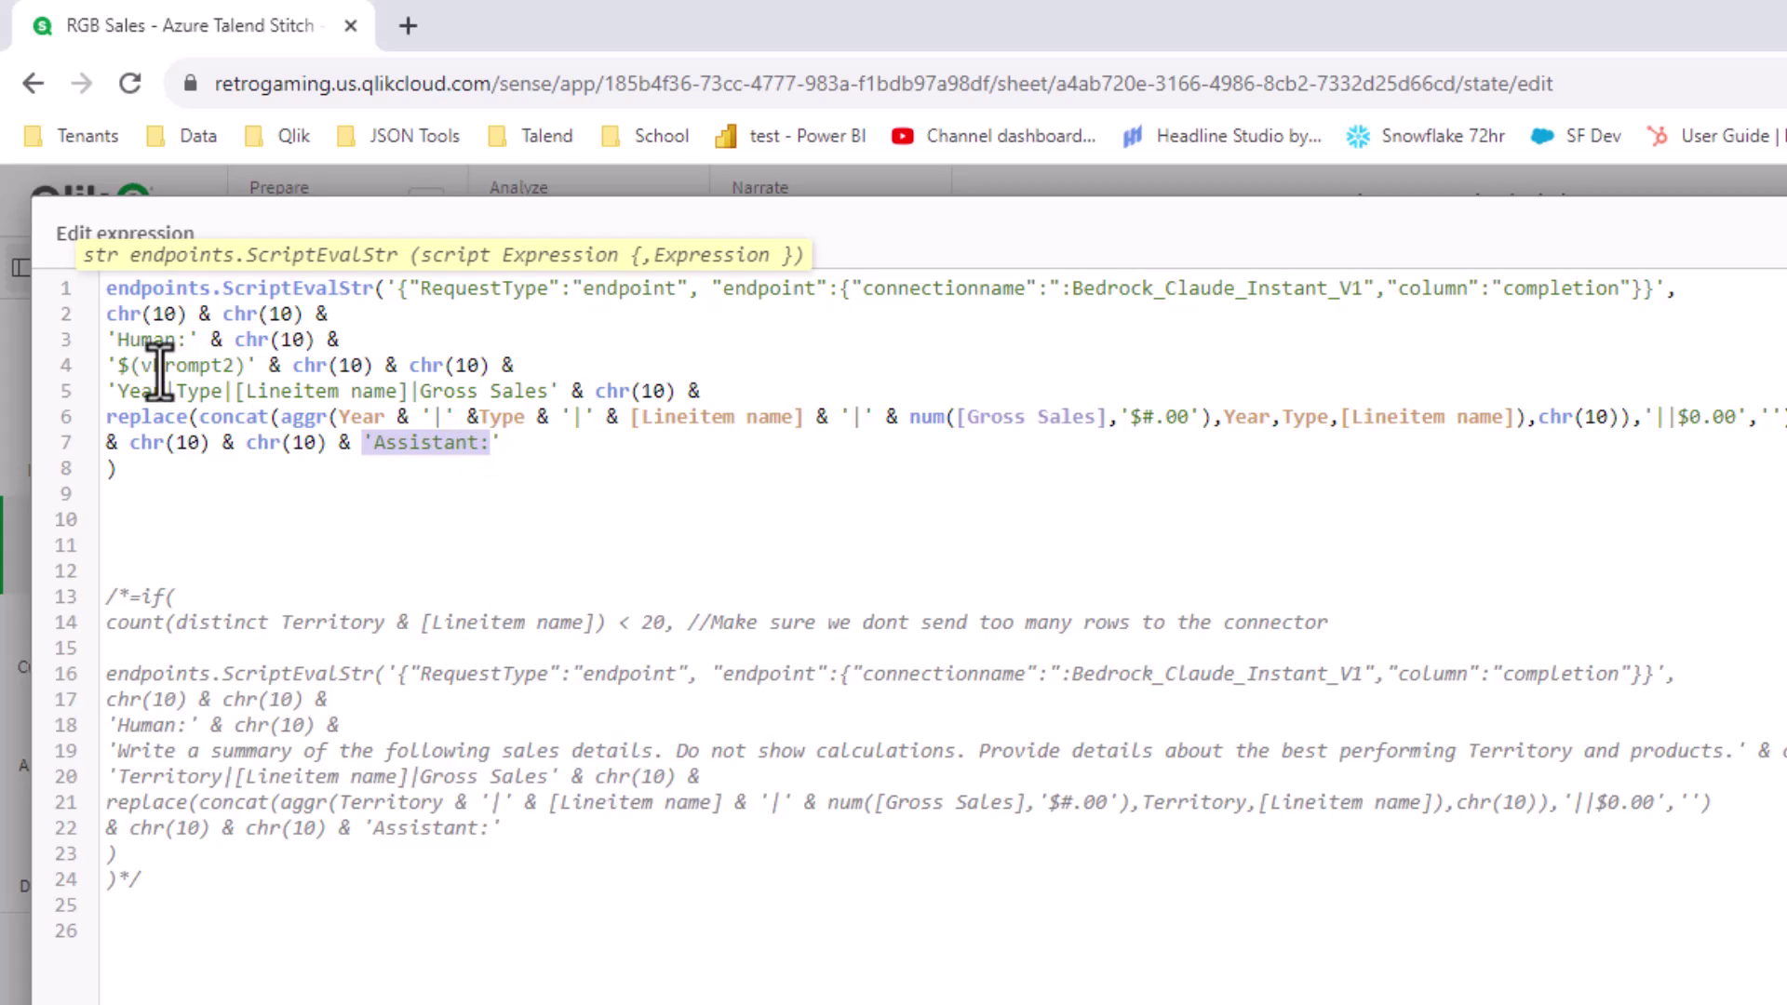
drag(117, 364, 237, 373)
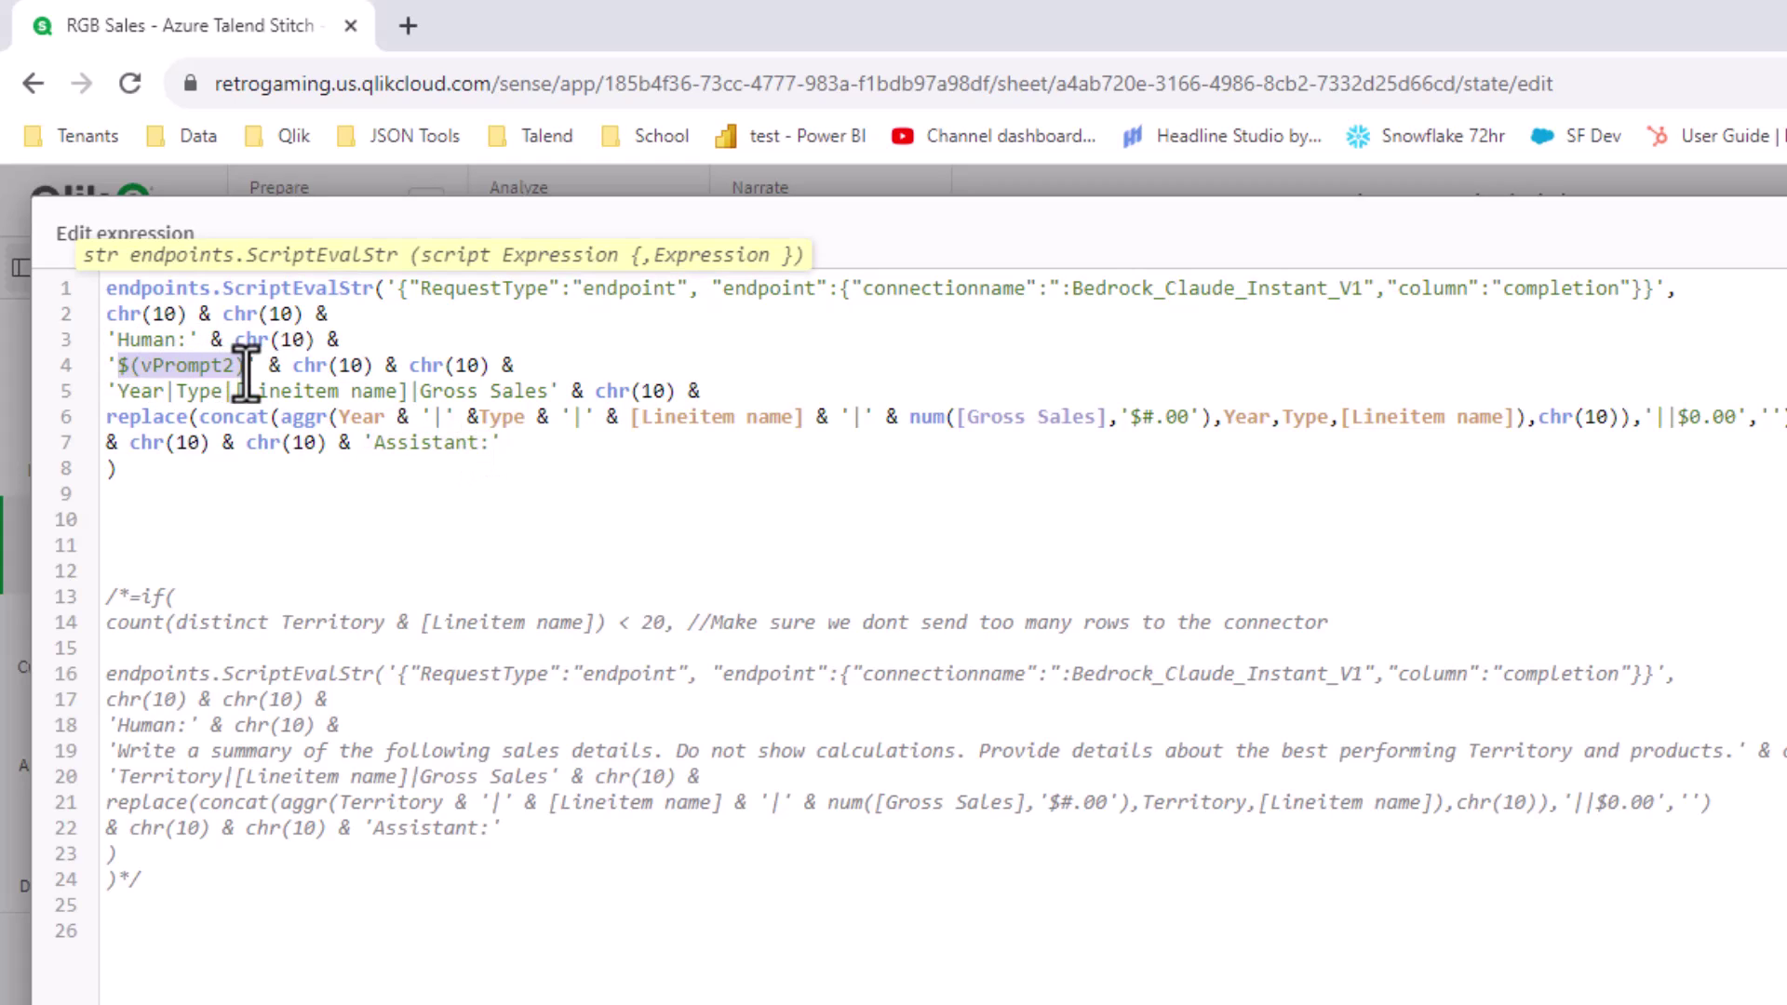
click(122, 396)
drag(122, 396, 552, 389)
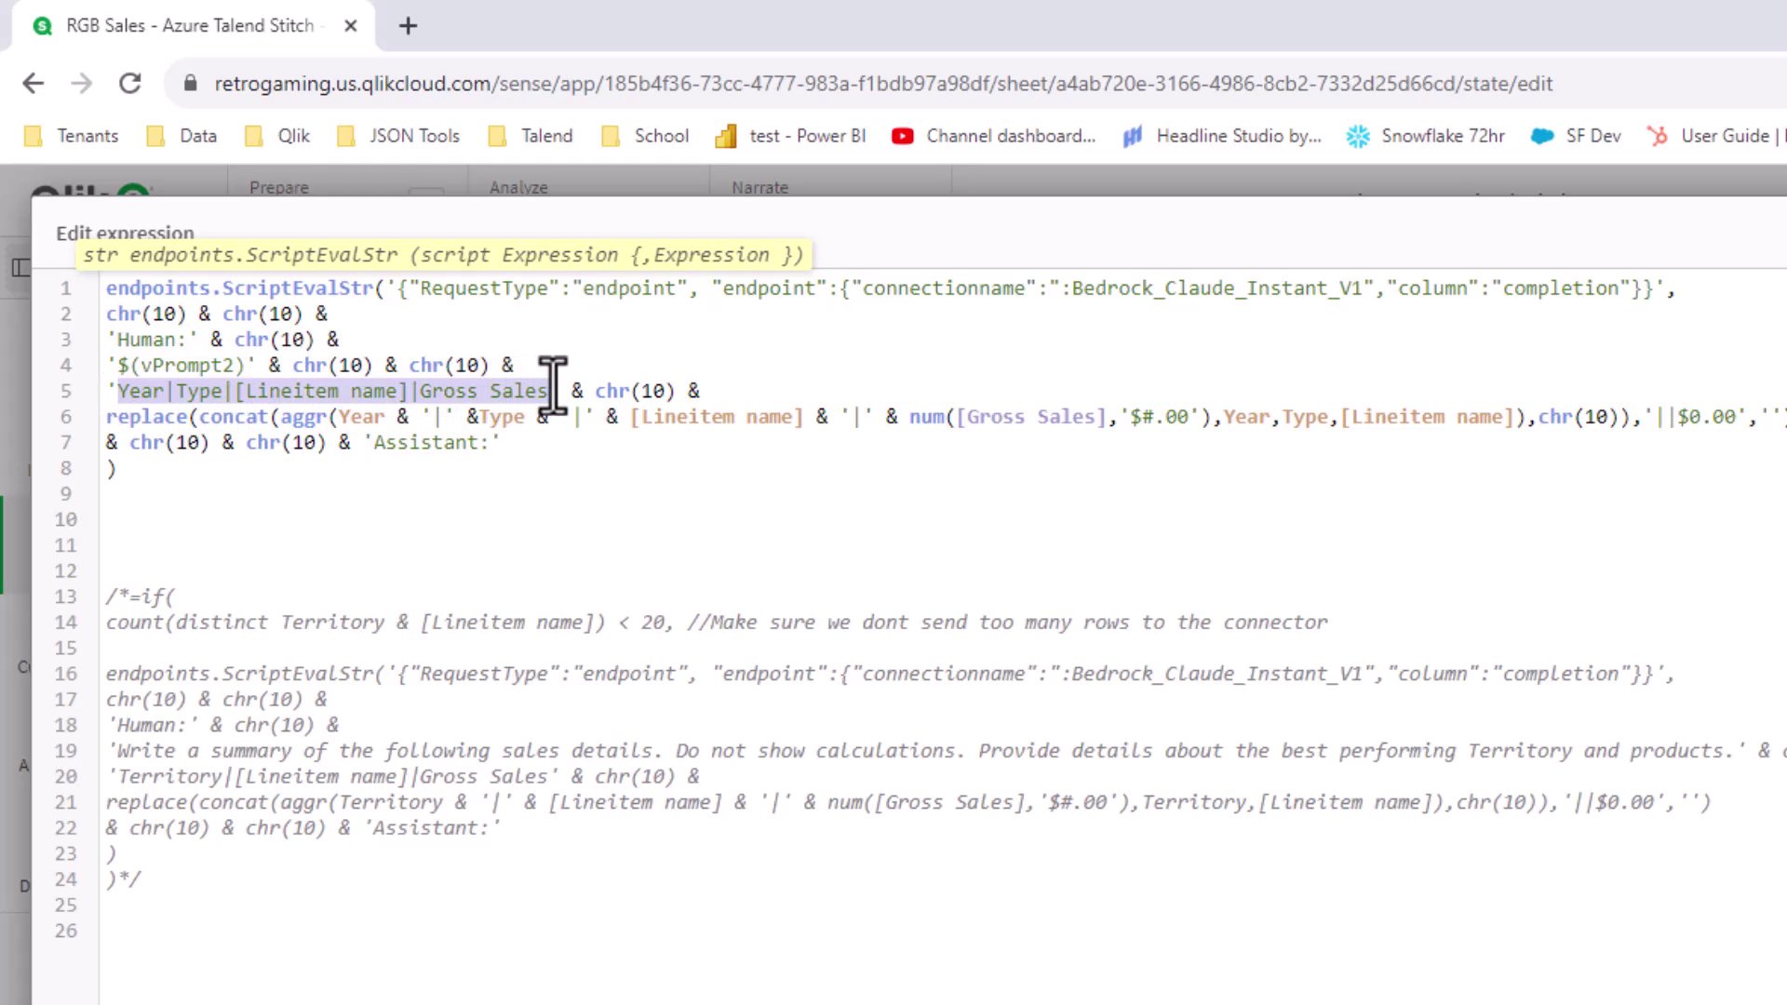